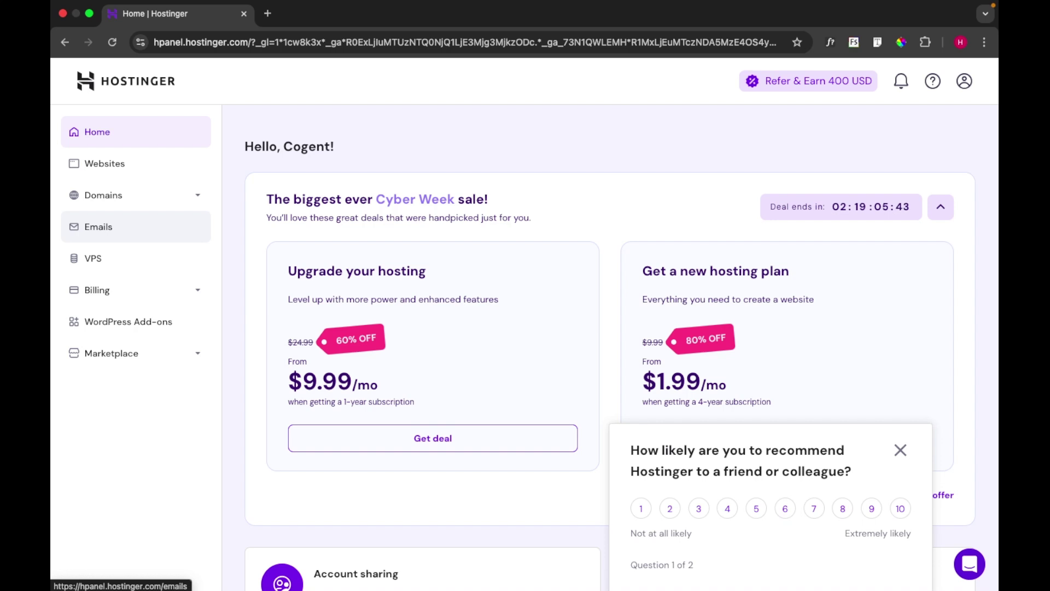
Go to Emails, page through the domain list, and choose Manage for mysuccessworld.com
{"action": "left_click", "coordinate": [99, 227]}
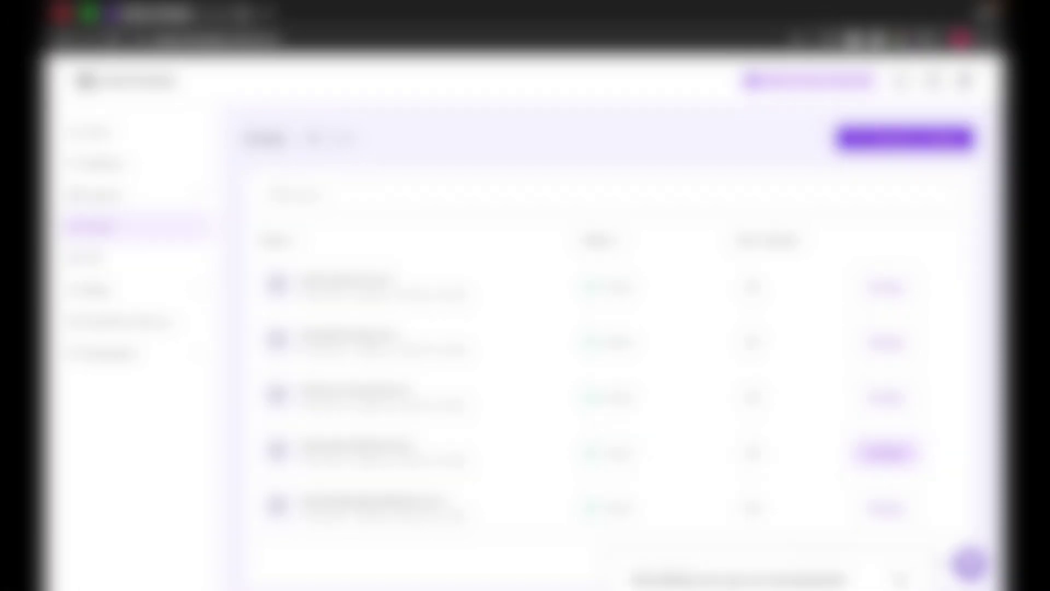
{"action": "scroll", "coordinate": [629, 328], "scroll_direction": "down", "scroll_amount": 1}
{"action": "scroll", "coordinate": [608, 328], "scroll_direction": "down", "scroll_amount": 2}
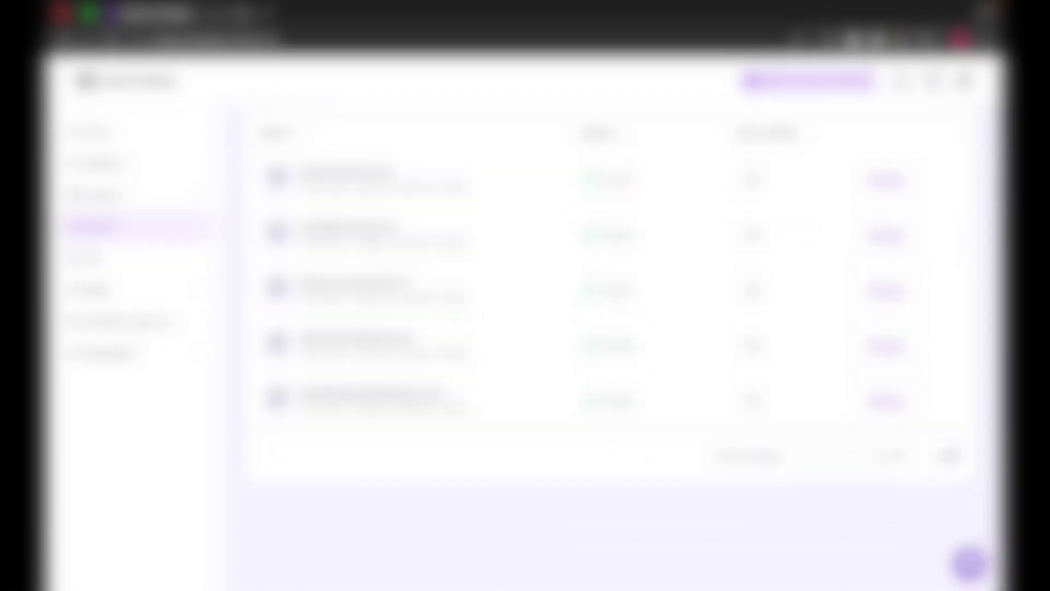
{"action": "left_click", "coordinate": [949, 455]}
{"action": "scroll", "coordinate": [607, 329], "scroll_direction": "down", "scroll_amount": 1}
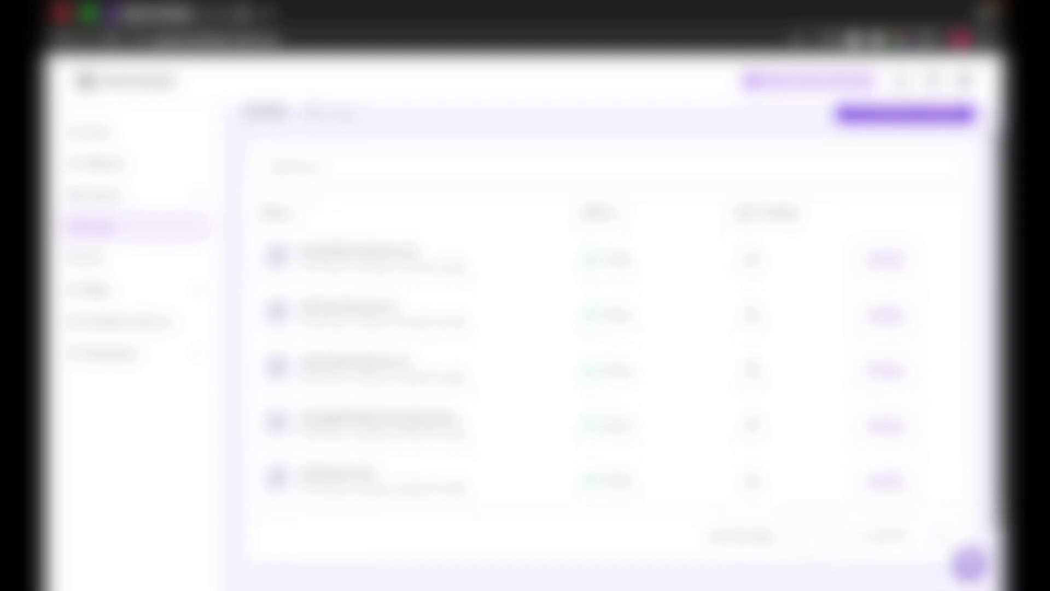
{"action": "scroll", "coordinate": [607, 328], "scroll_direction": "down", "scroll_amount": 3}
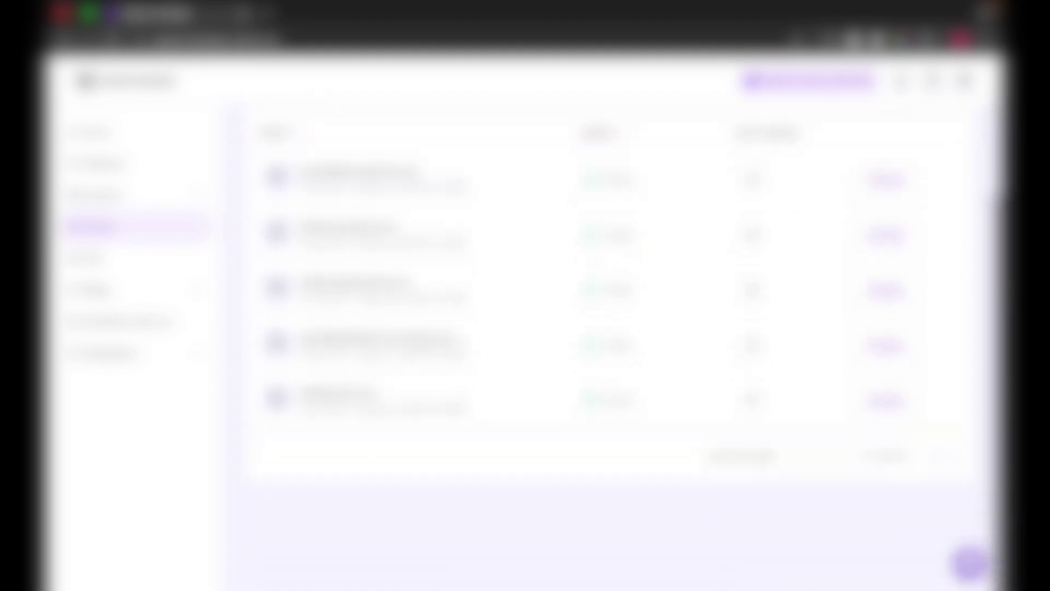
{"action": "scroll", "coordinate": [607, 328], "scroll_direction": "up", "scroll_amount": 3}
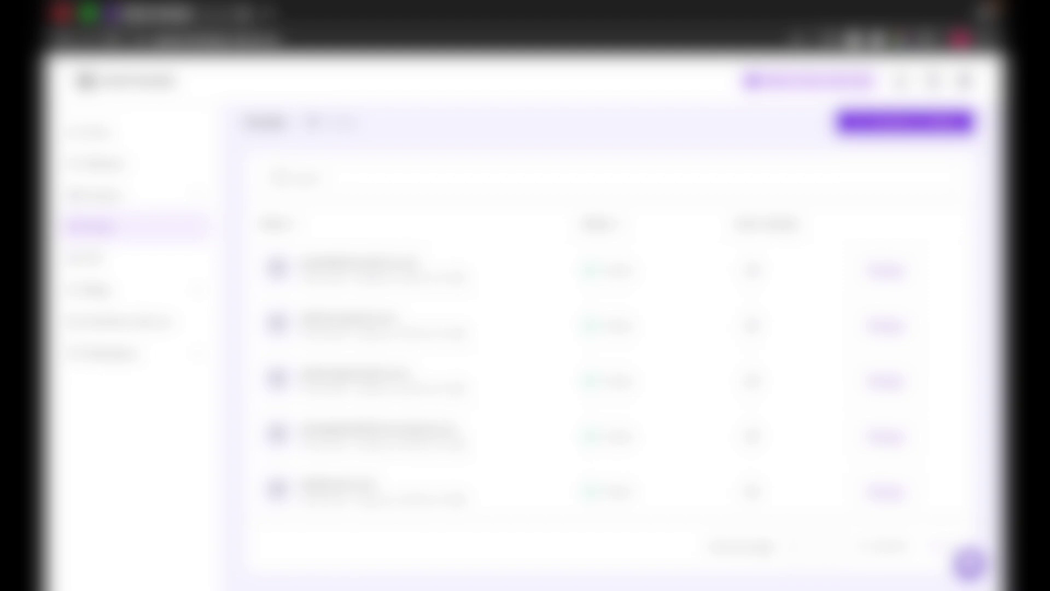
{"action": "scroll", "coordinate": [607, 328], "scroll_direction": "down", "scroll_amount": 3}
{"action": "left_click", "coordinate": [936, 470]}
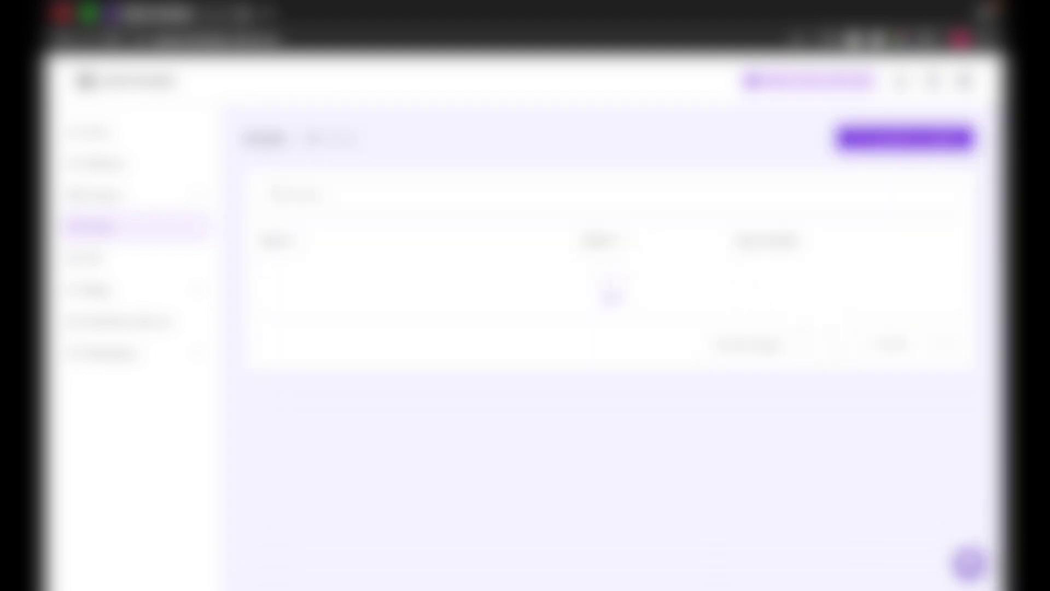
{"action": "scroll", "coordinate": [607, 328], "scroll_direction": "down", "scroll_amount": 1}
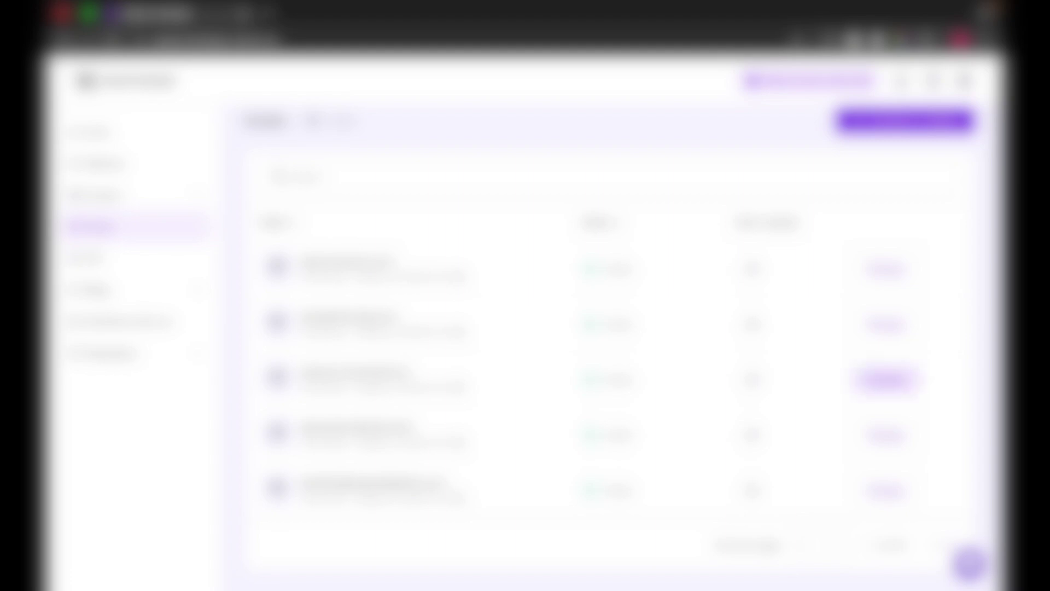
{"action": "left_click", "coordinate": [886, 380]}
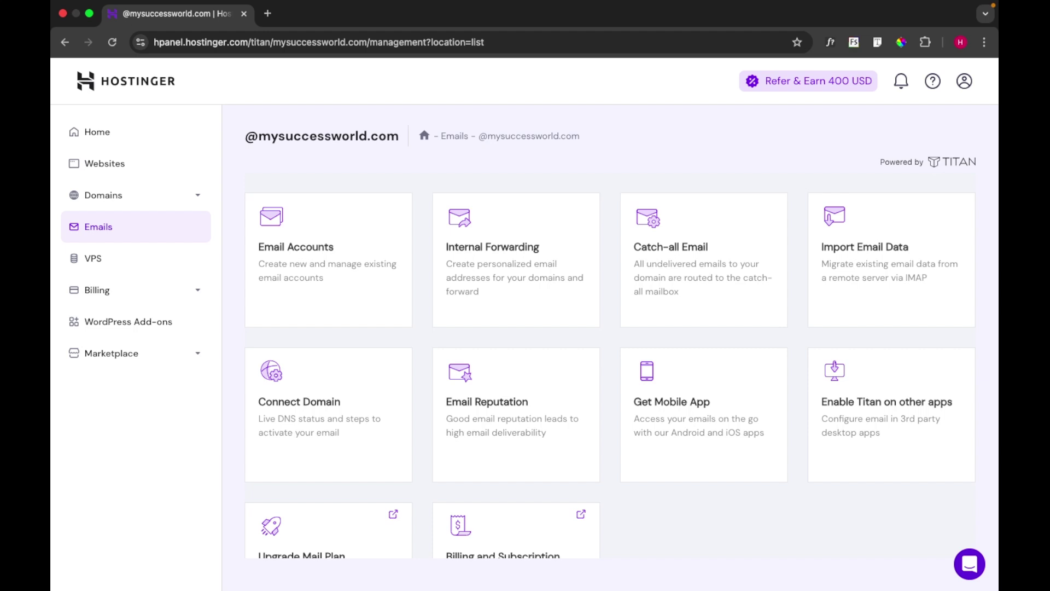
Open the Email Accounts list for mysuccessworld.com
{"action": "left_click", "coordinate": [329, 260]}
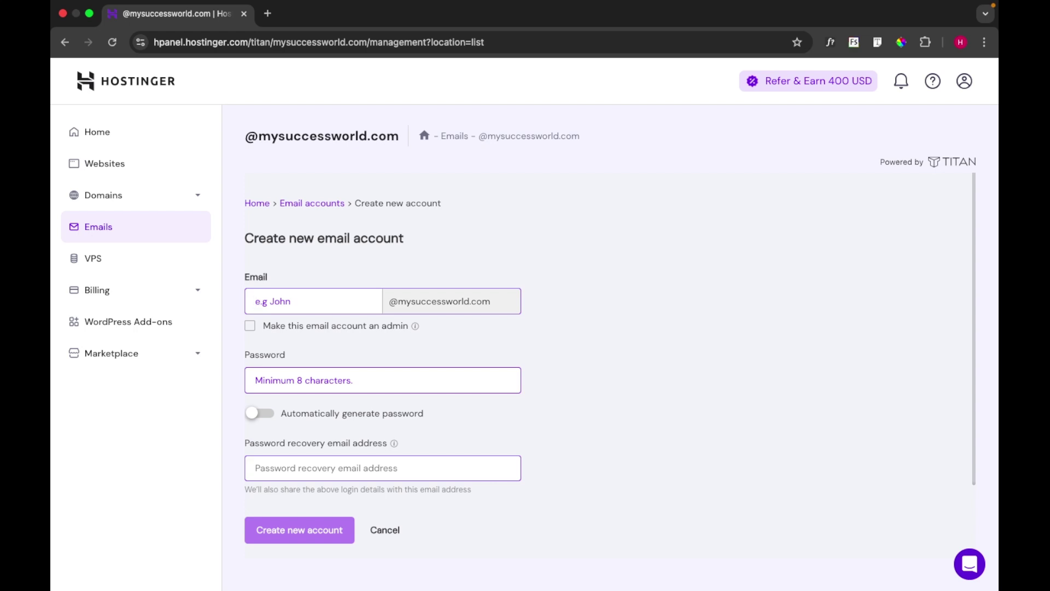
{"action": "left_click", "coordinate": [256, 381]}
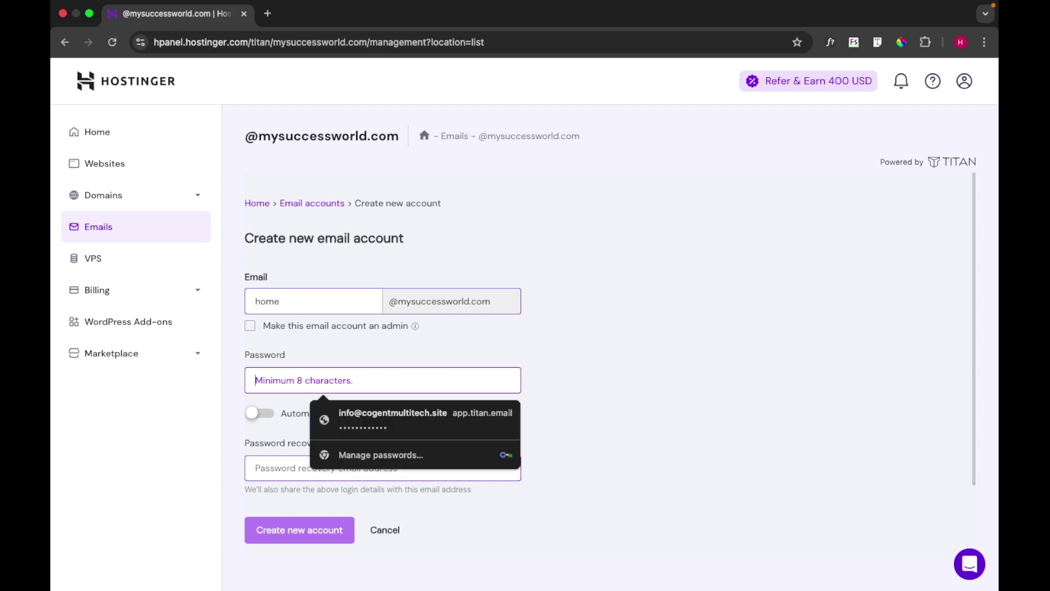
{"action": "type", "text": "•"}
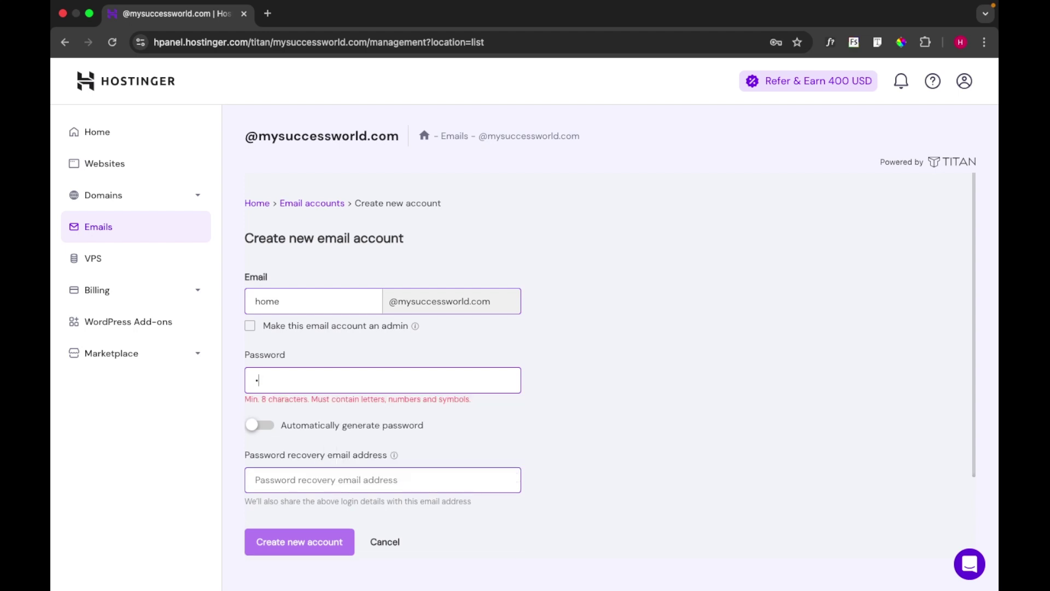
{"action": "type", "text": "•••••••••••"}
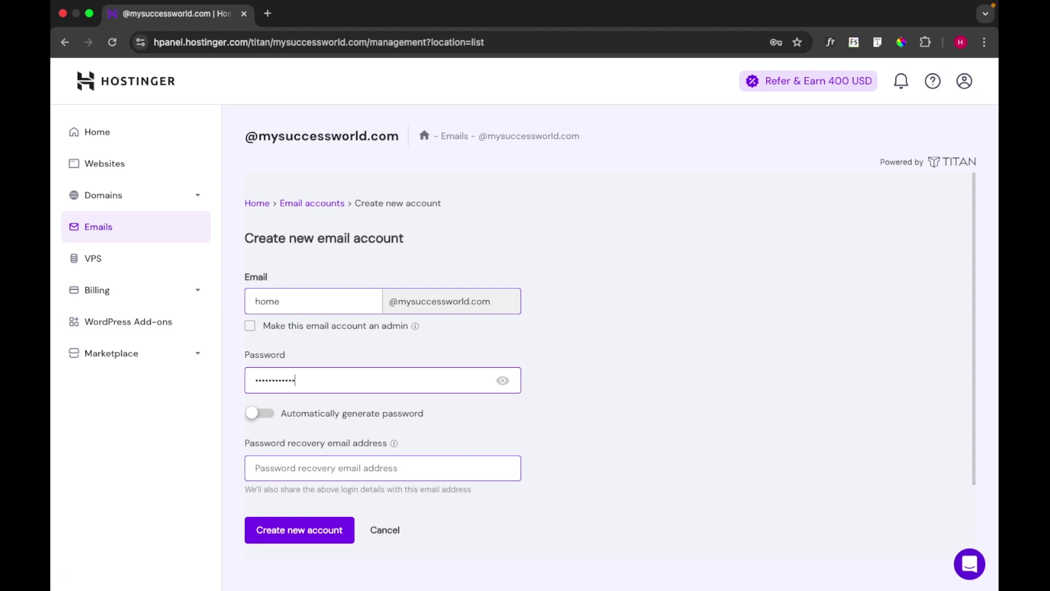
{"action": "mouse_move", "coordinate": [416, 326]}
{"action": "key", "text": "Return"}
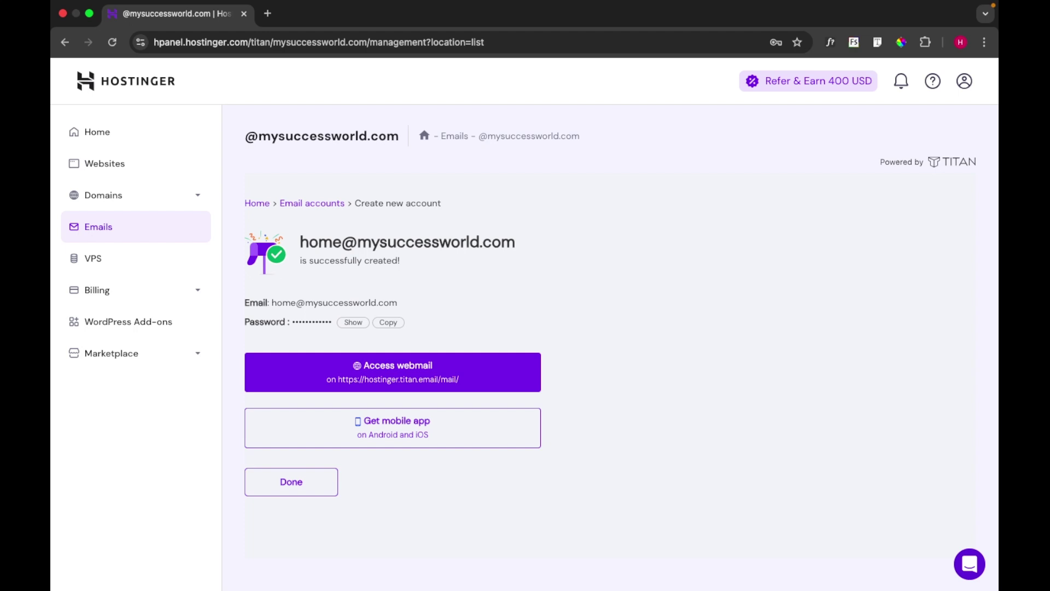
Launch the new mailbox's Titan webmail in a new tab and go to its login page
{"action": "left_click", "coordinate": [392, 372]}
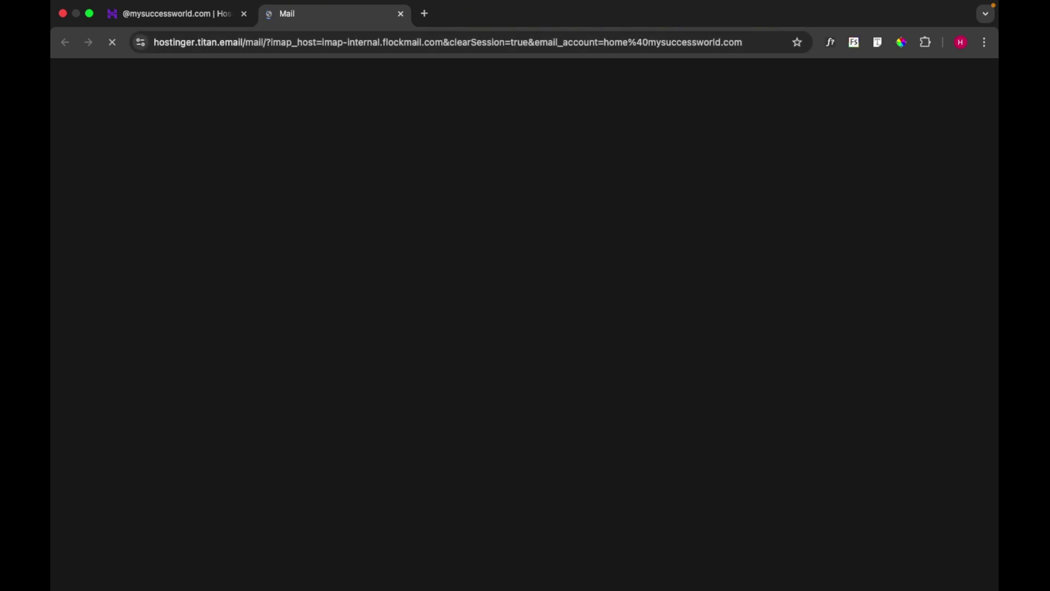
{"action": "key", "text": "ctrl+shift+Tab"}
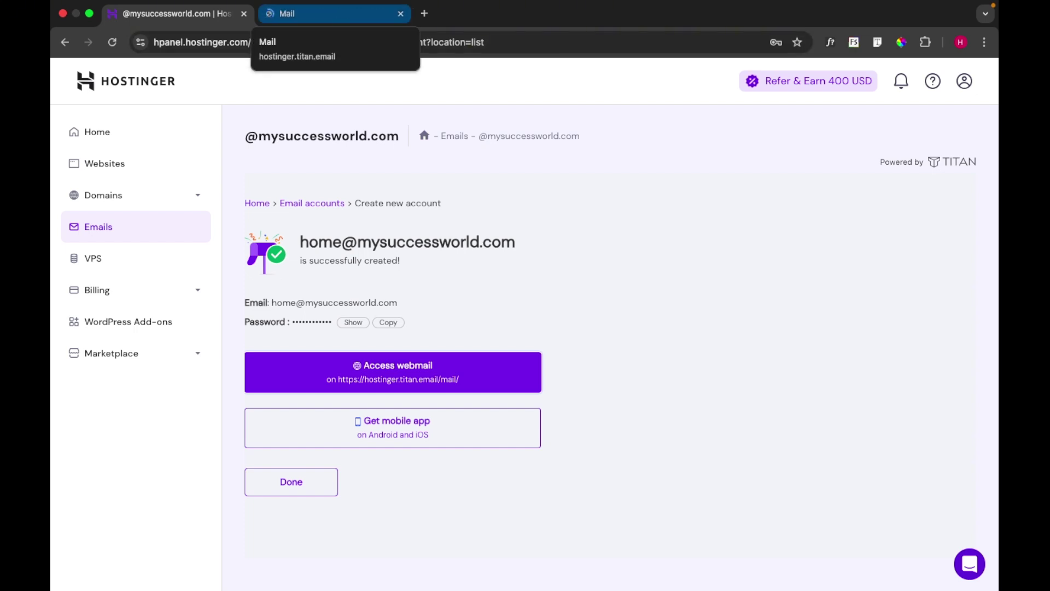
{"action": "left_click", "coordinate": [329, 13]}
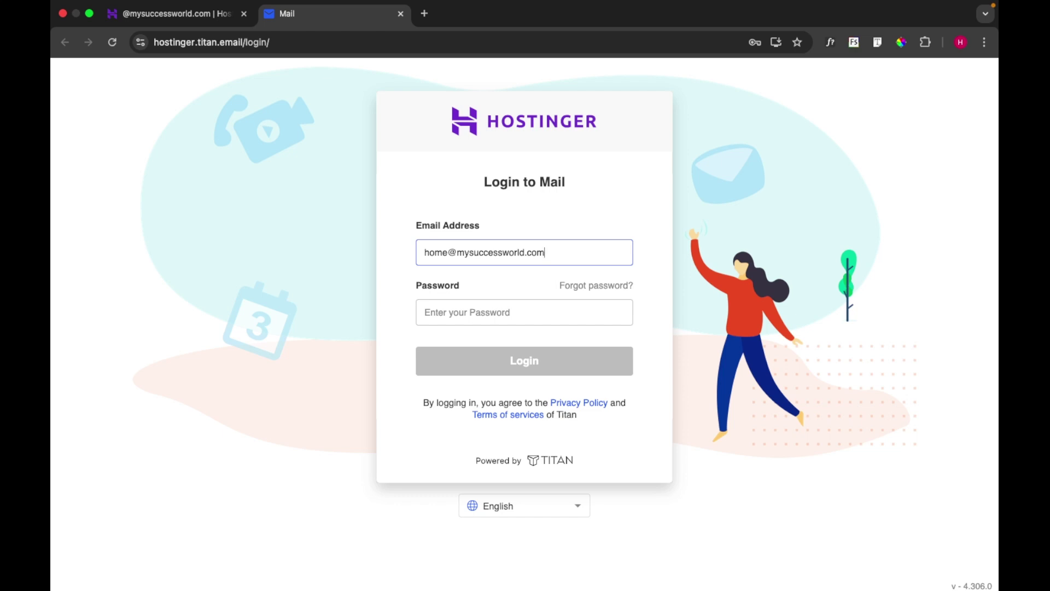
Log in to the home mailbox's webmail with its password and postpone adding a recovery email
{"action": "left_click", "coordinate": [496, 313]}
{"action": "type", "text": "*******"}
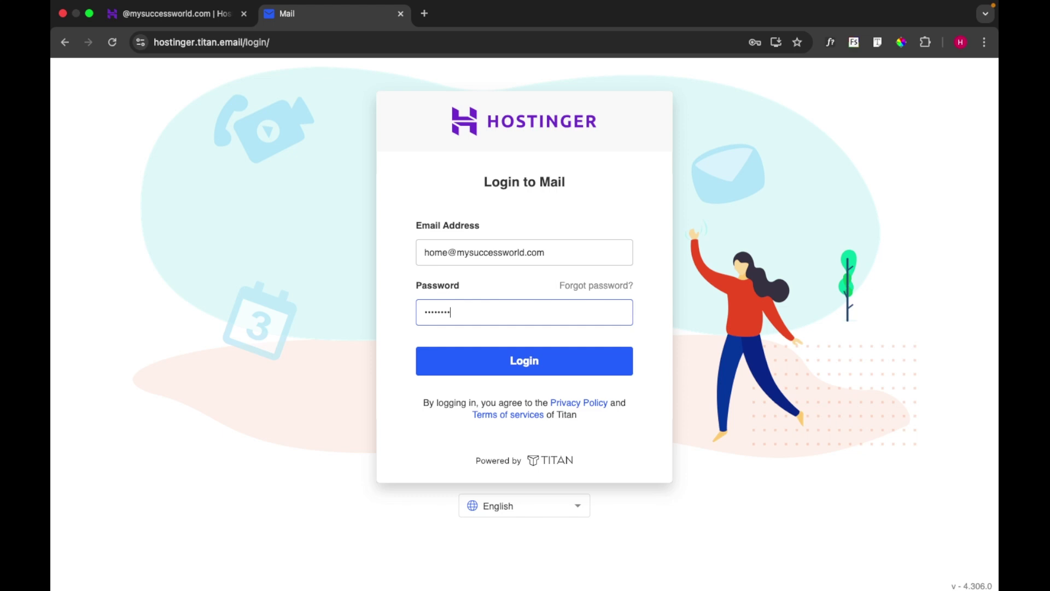
{"action": "type", "text": "****"}
{"action": "key", "text": "Return"}
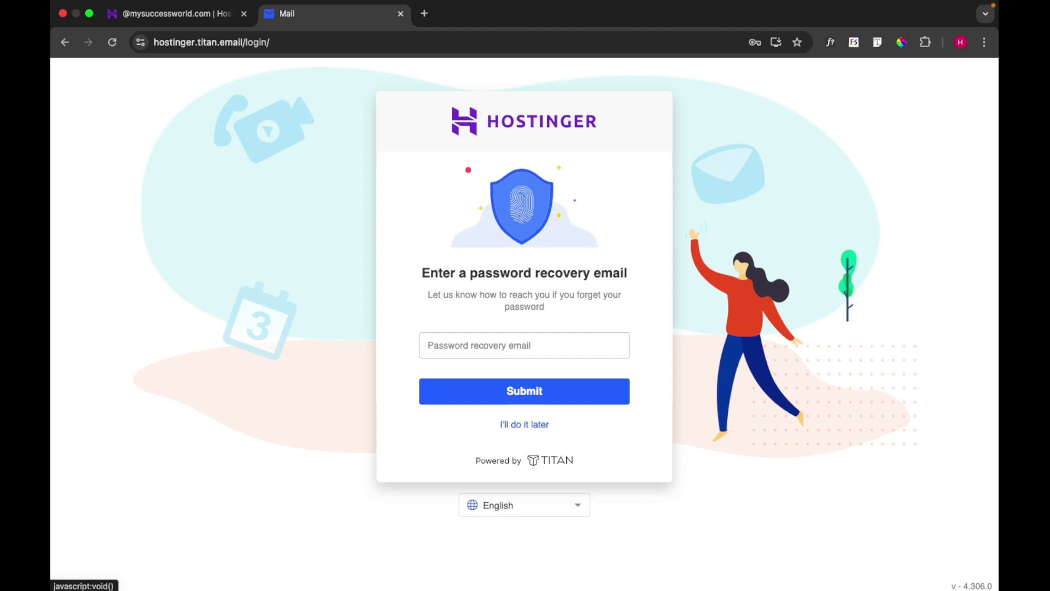
{"action": "left_click", "coordinate": [525, 424]}
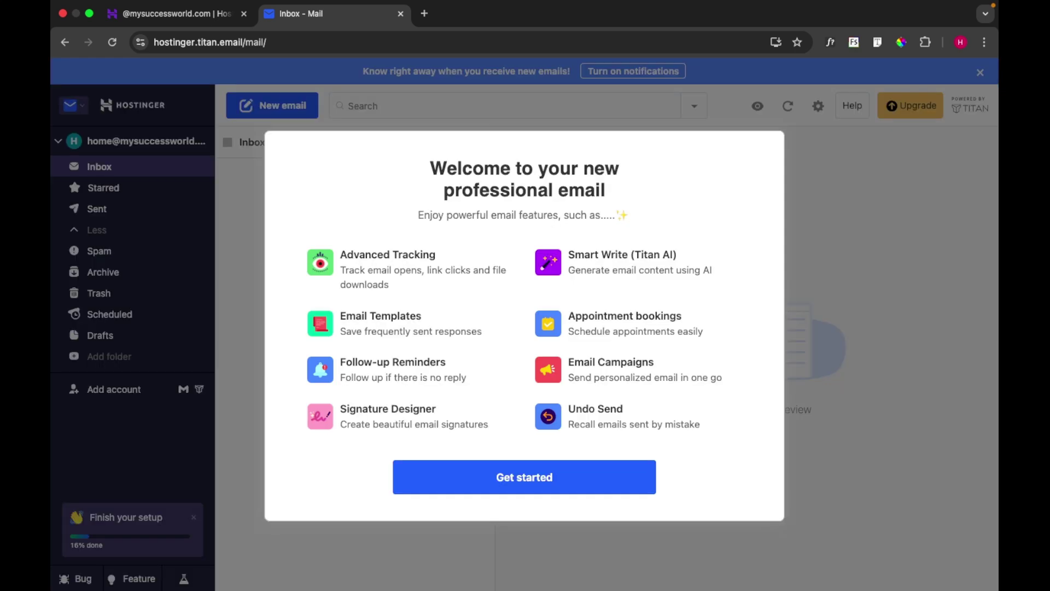
Finish Titan's welcome setup with a display name, skipping the signature and app download prompts
{"action": "left_click", "coordinate": [524, 477]}
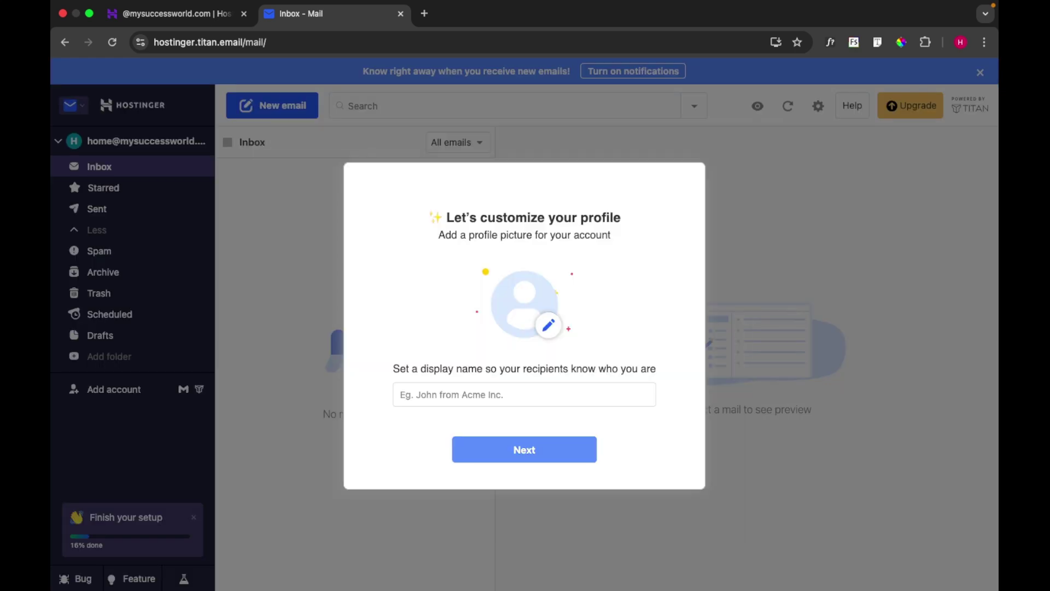
{"action": "left_click", "coordinate": [472, 395]}
{"action": "key", "text": "Down"}
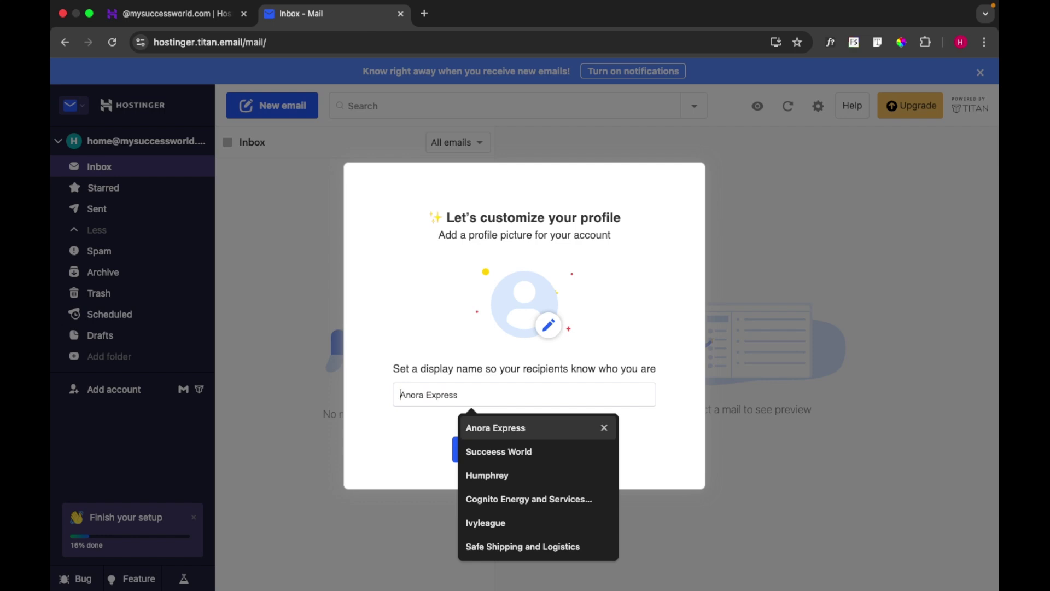
{"action": "key", "text": "Up"}
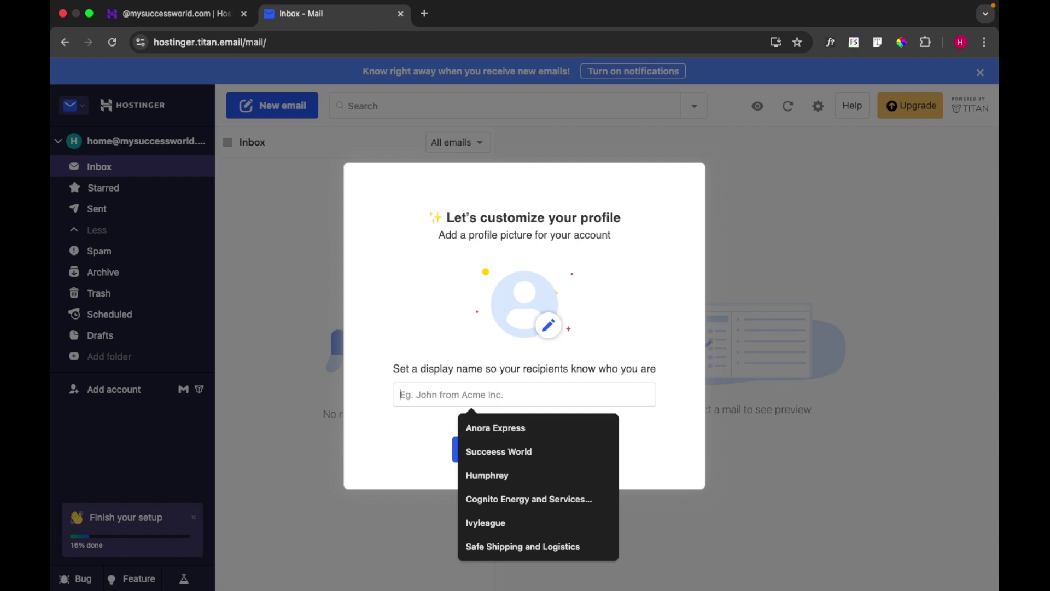
{"action": "type", "text": "john"}
{"action": "key", "text": "BackSpace"}
{"action": "key", "text": "BackSpace"}
{"action": "key", "text": "BackSpace"}
{"action": "key", "text": "BackSpace"}
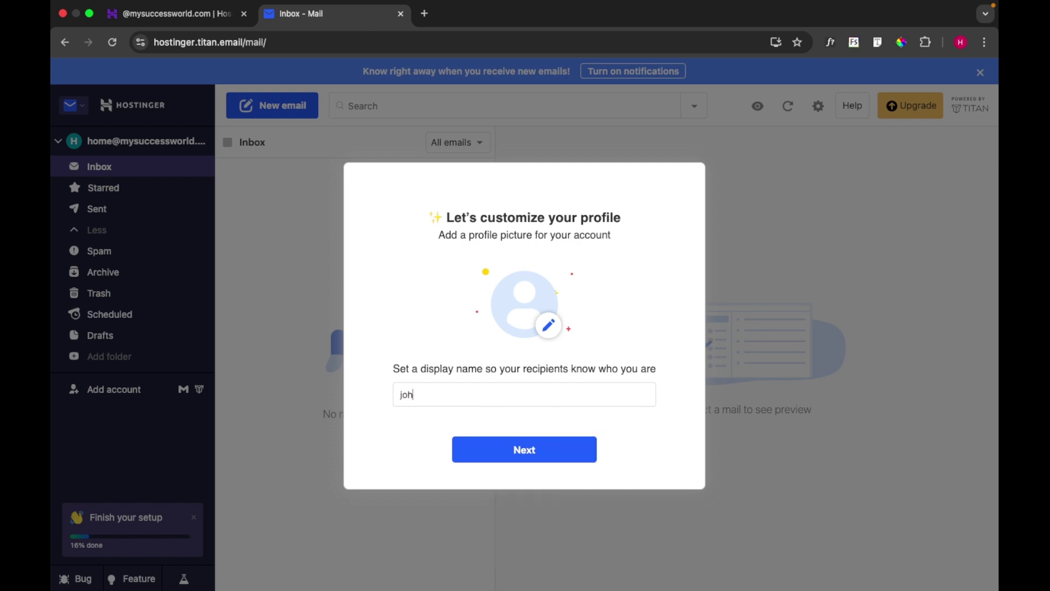
{"action": "type", "text": "Jo"}
{"action": "key", "text": "BackSpace"}
{"action": "key", "text": "Return"}
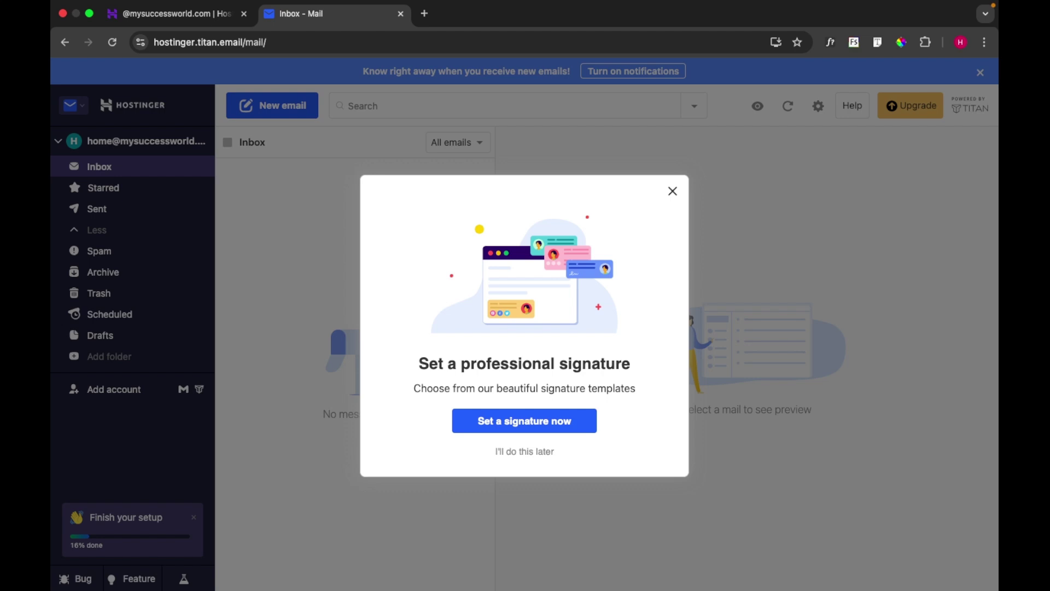
{"action": "key", "text": "Escape"}
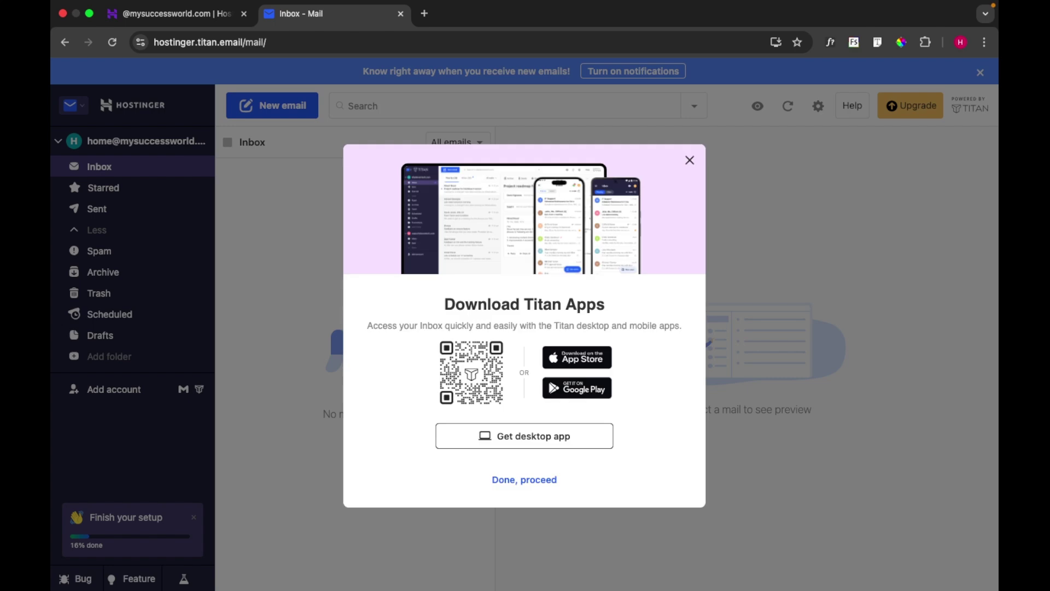
{"action": "key", "text": "Escape"}
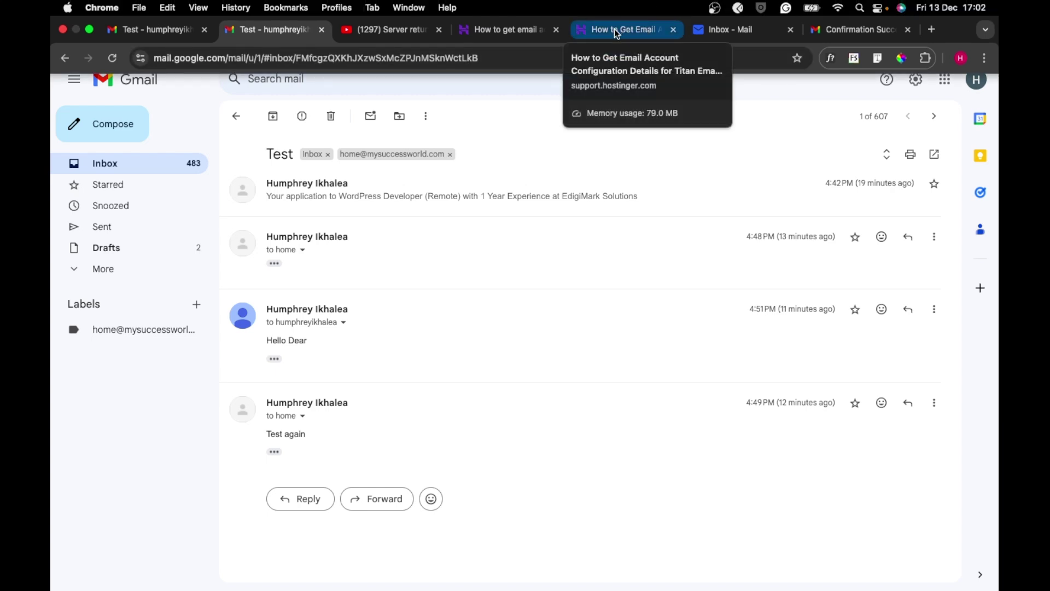
Switch to the Hostinger article on Titan Email configuration details
{"action": "left_click", "coordinate": [615, 28]}
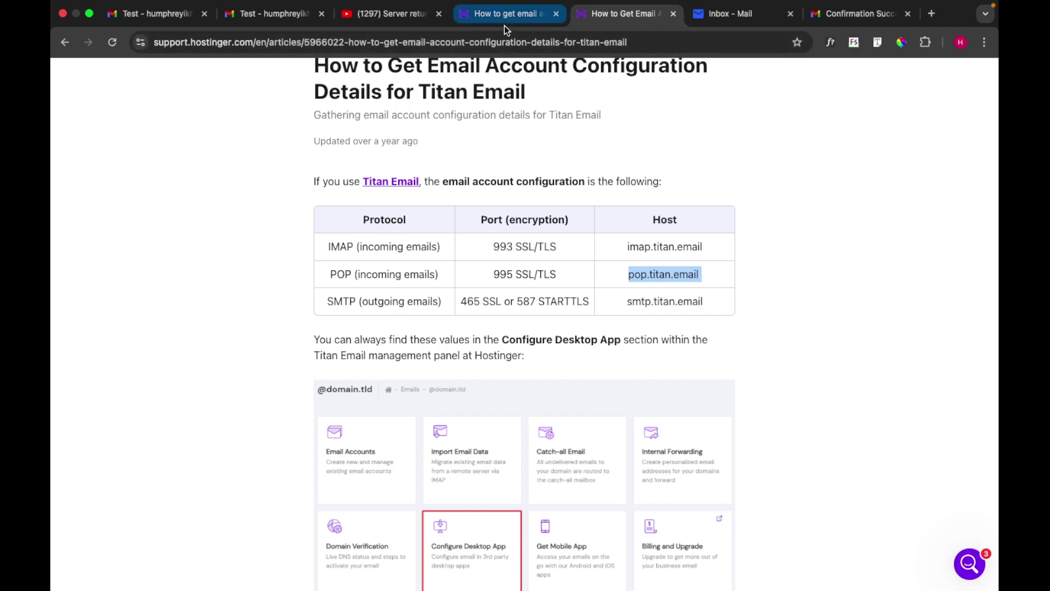
Switch to the 'Inbox - Mail' tab showing the empty Titan inbox
{"action": "left_click", "coordinate": [717, 18]}
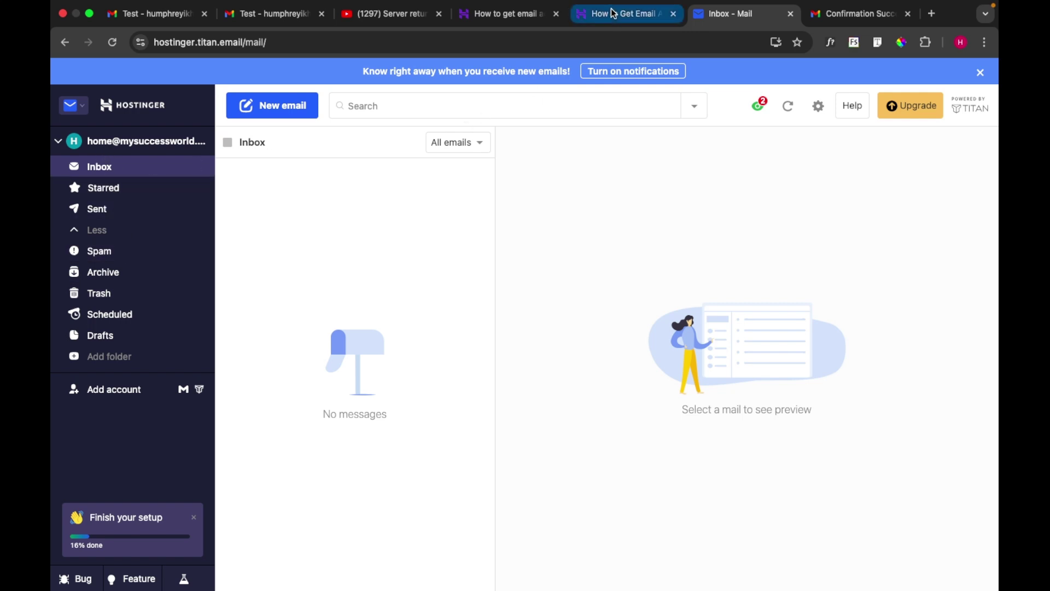
Delete the old mysuccessworld.com POP3 account under Gmail's Accounts and Import settings
{"action": "left_click", "coordinate": [277, 14]}
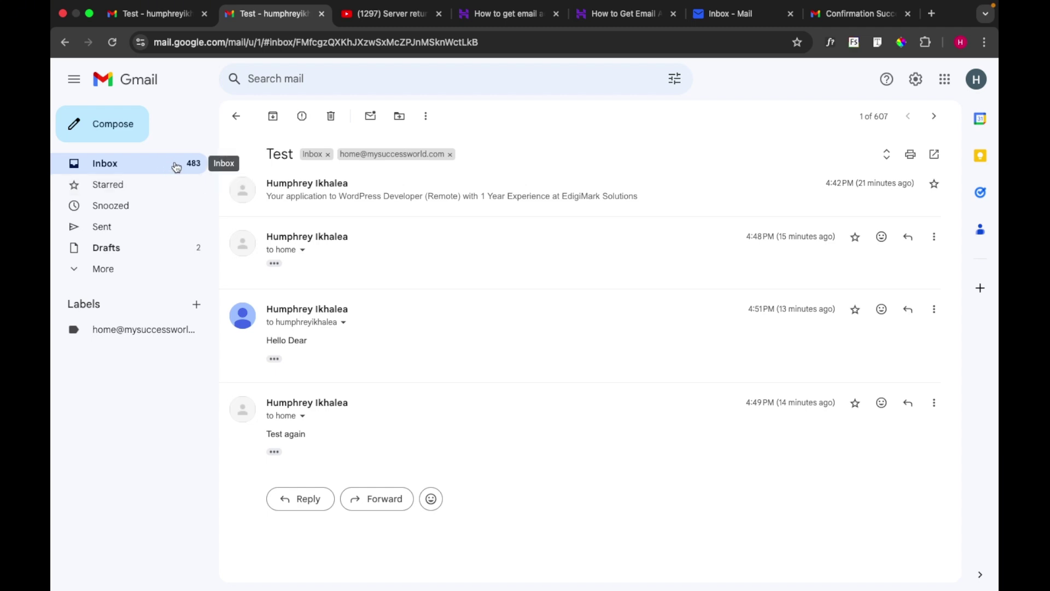
{"action": "left_click", "coordinate": [913, 87]}
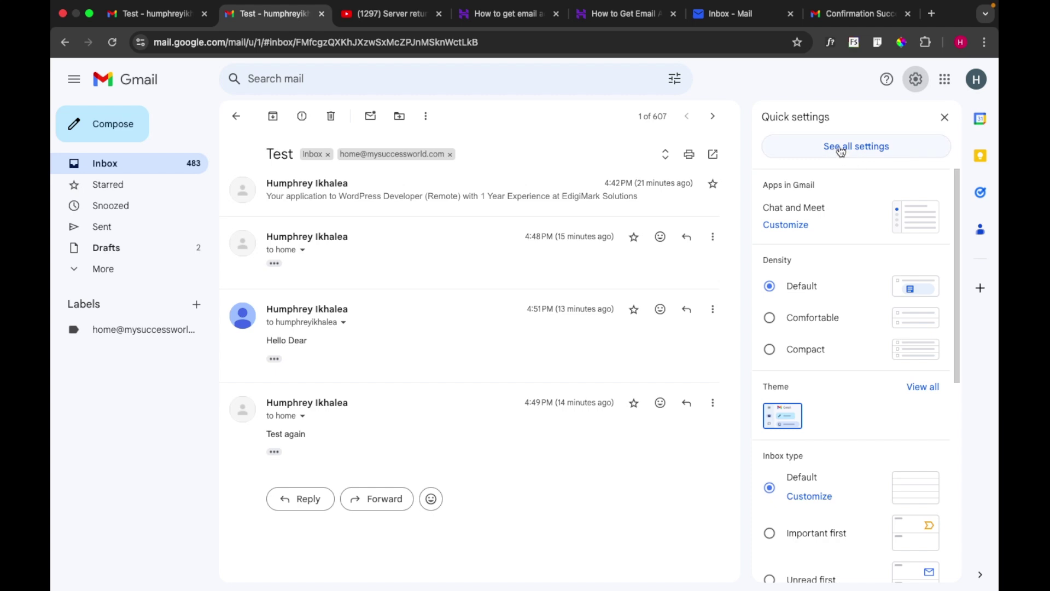
{"action": "left_click", "coordinate": [878, 151]}
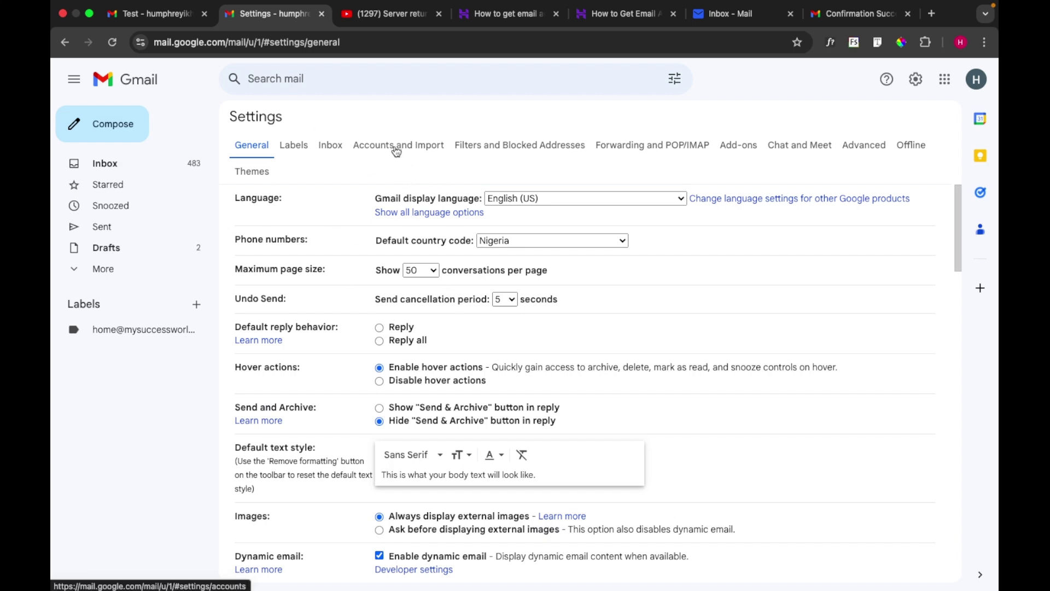
{"action": "left_click", "coordinate": [426, 148]}
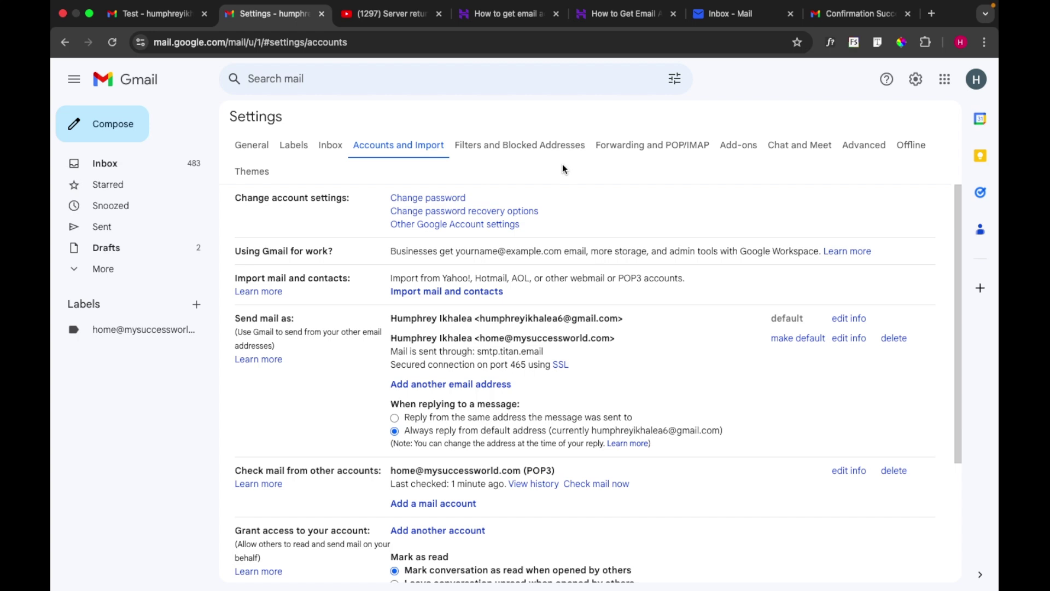
{"action": "left_click", "coordinate": [894, 338]}
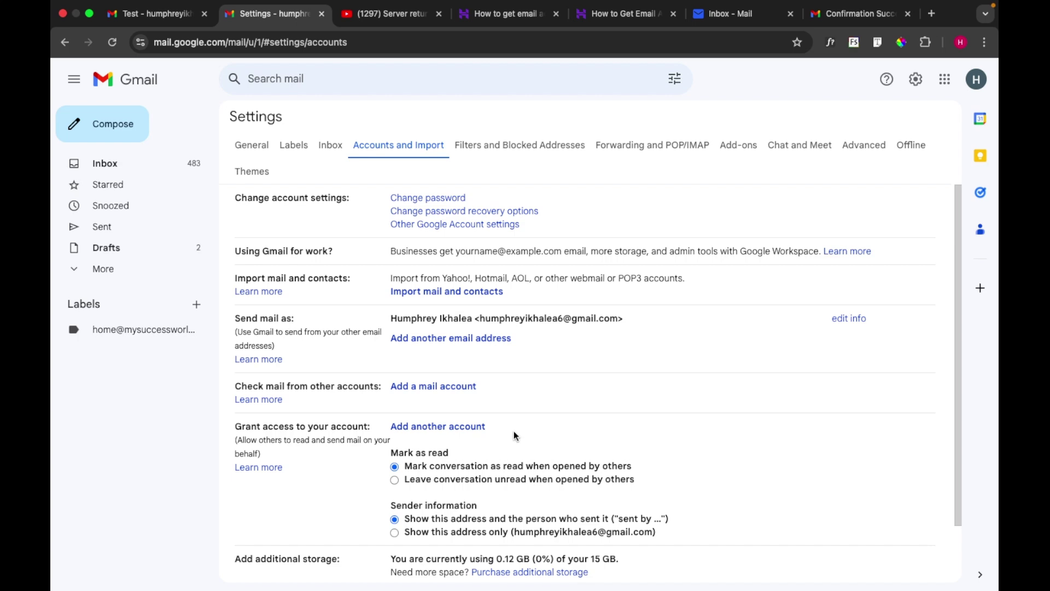
Start adding the mysuccessworld.com mailbox as a Gmail mail account, reaching the POP3 import option
{"action": "left_click", "coordinate": [431, 387]}
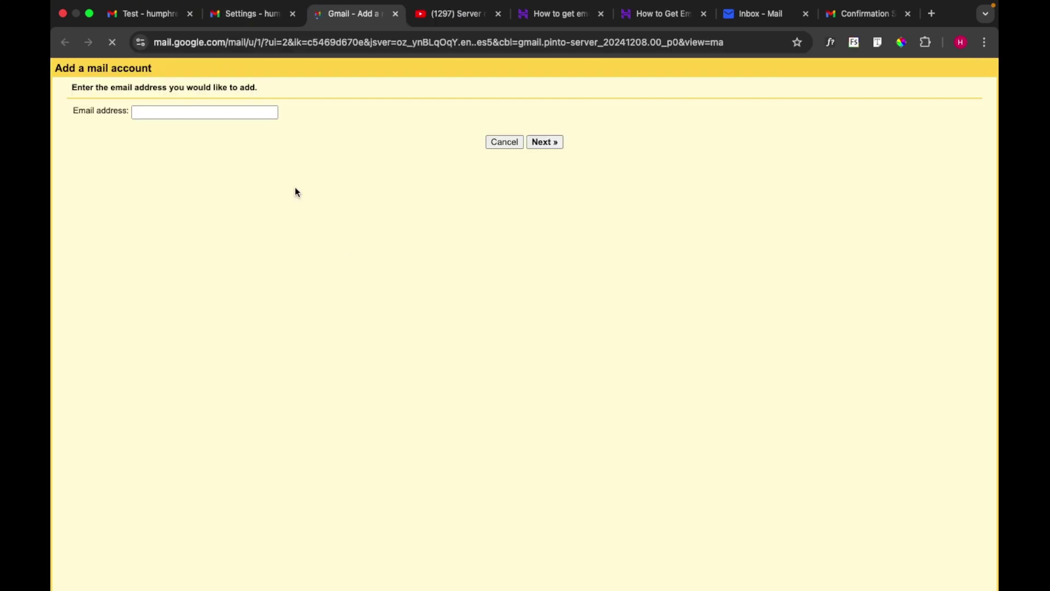
{"action": "left_click", "coordinate": [203, 114]}
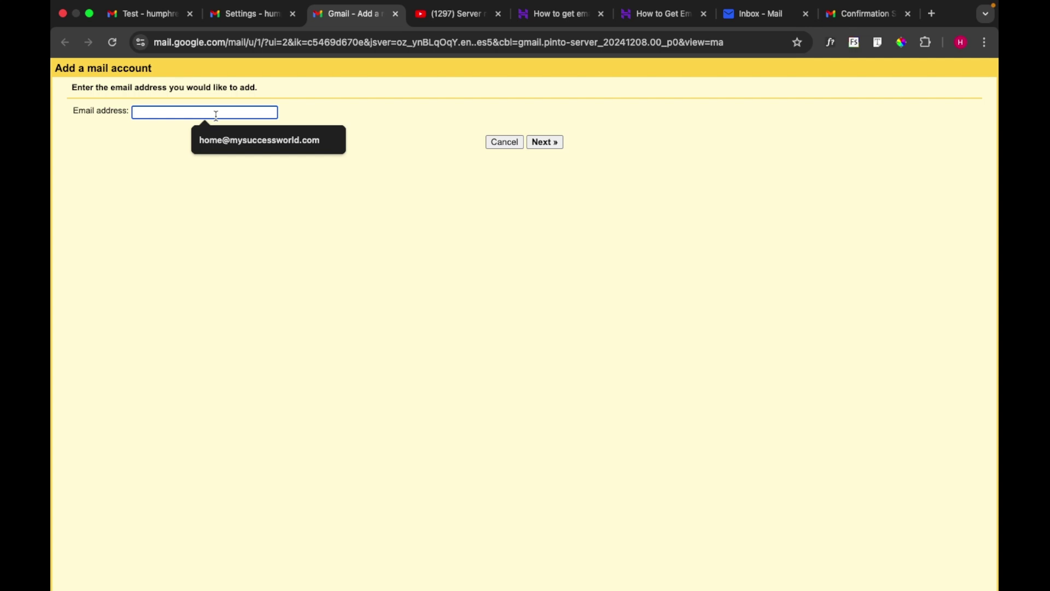
{"action": "left_click", "coordinate": [247, 141]}
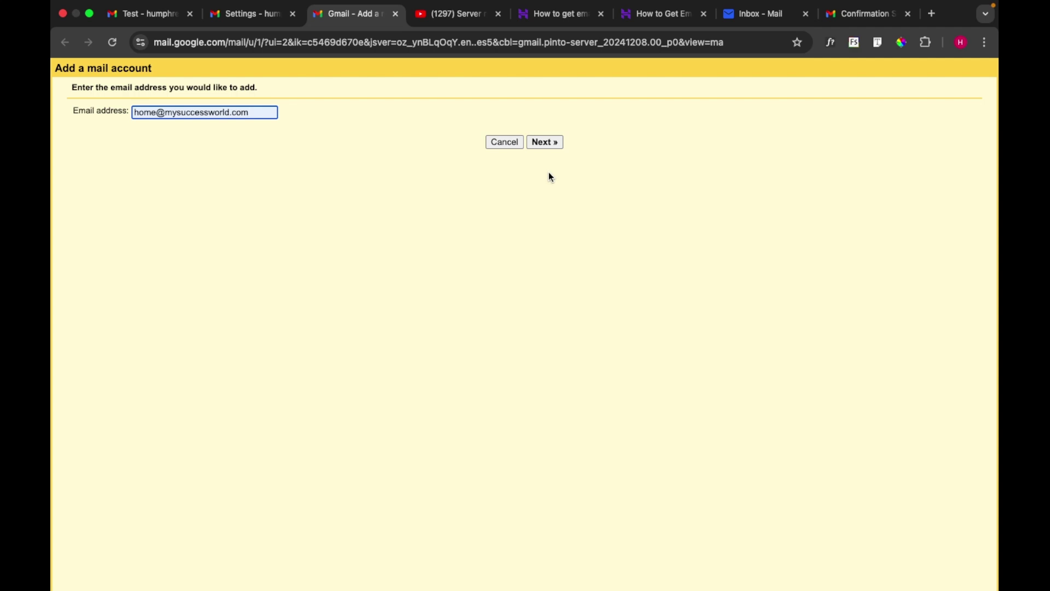
{"action": "left_click", "coordinate": [542, 144]}
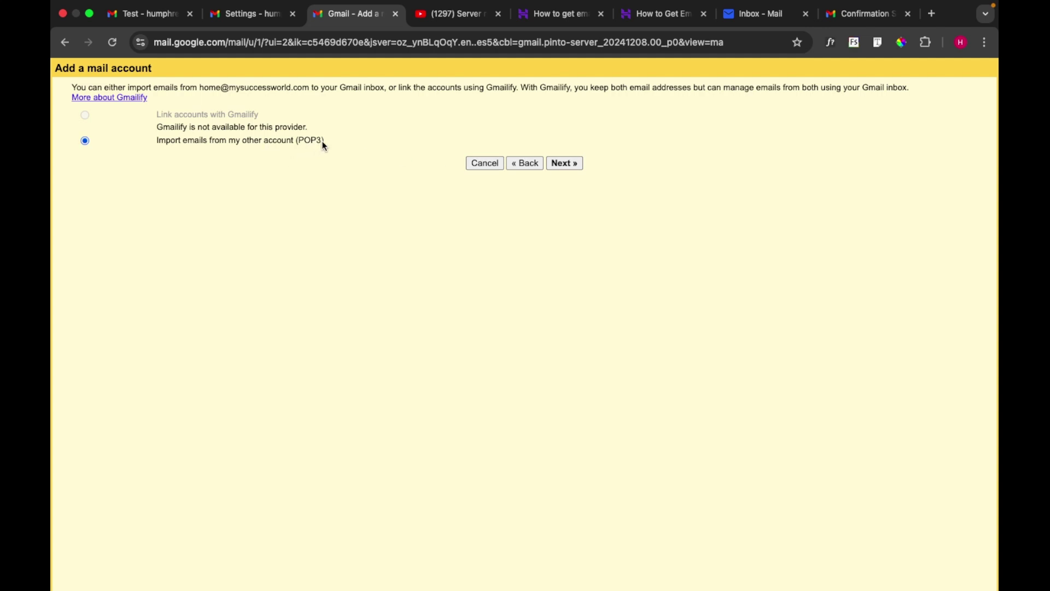
Advance to Gmail's POP server settings form and bring up the Titan configuration article
{"action": "left_click", "coordinate": [563, 163]}
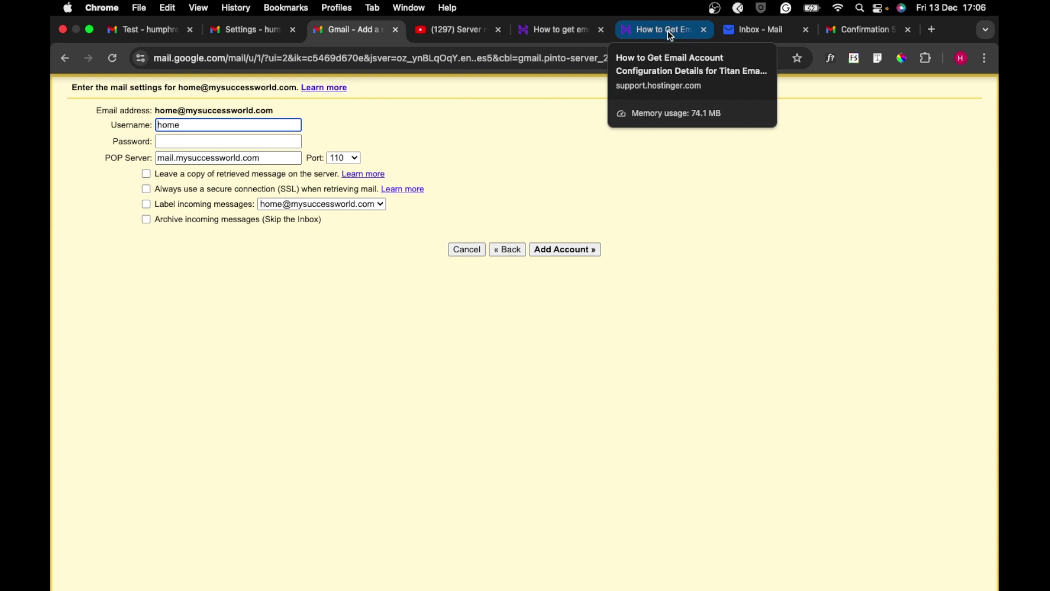
{"action": "left_click", "coordinate": [668, 30]}
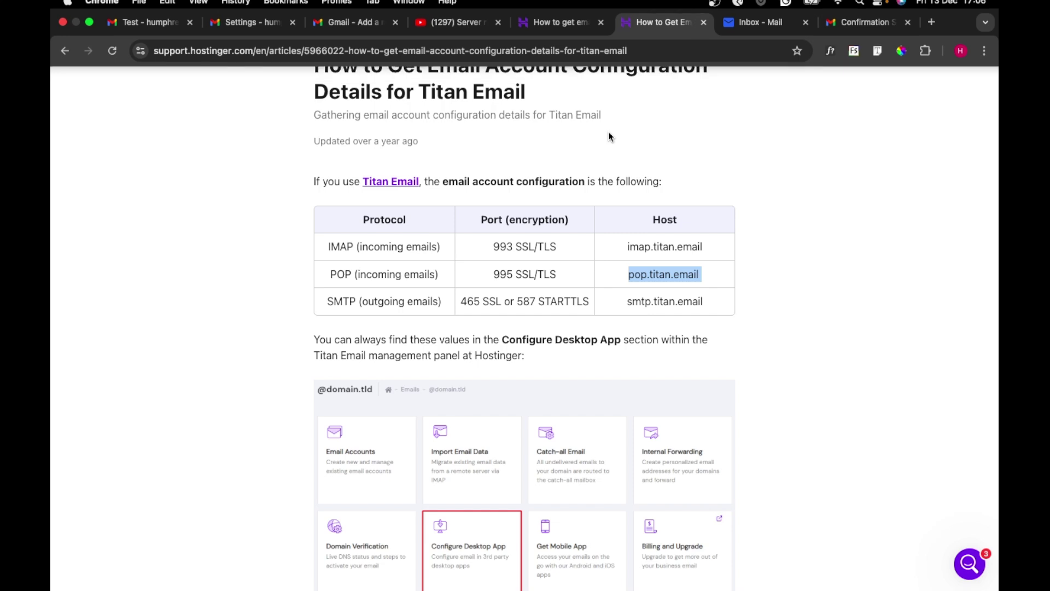
Review the Hostinger Email configuration article for comparison
{"action": "scroll", "coordinate": [609, 131], "scroll_direction": "up", "scroll_amount": 4}
{"action": "left_click", "coordinate": [565, 15]}
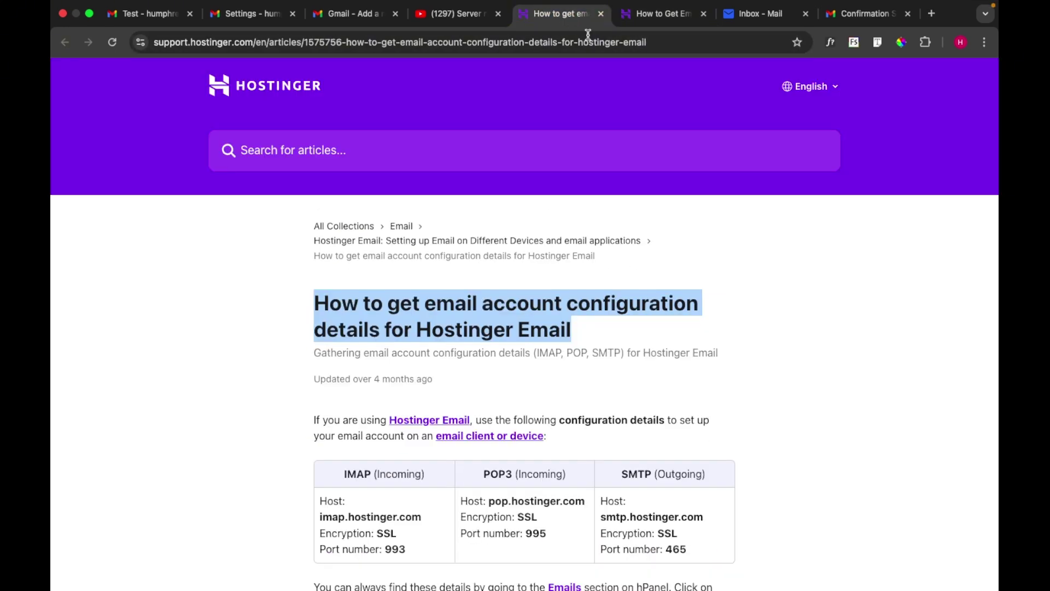
{"action": "scroll", "coordinate": [582, 350], "scroll_direction": "down", "scroll_amount": 3}
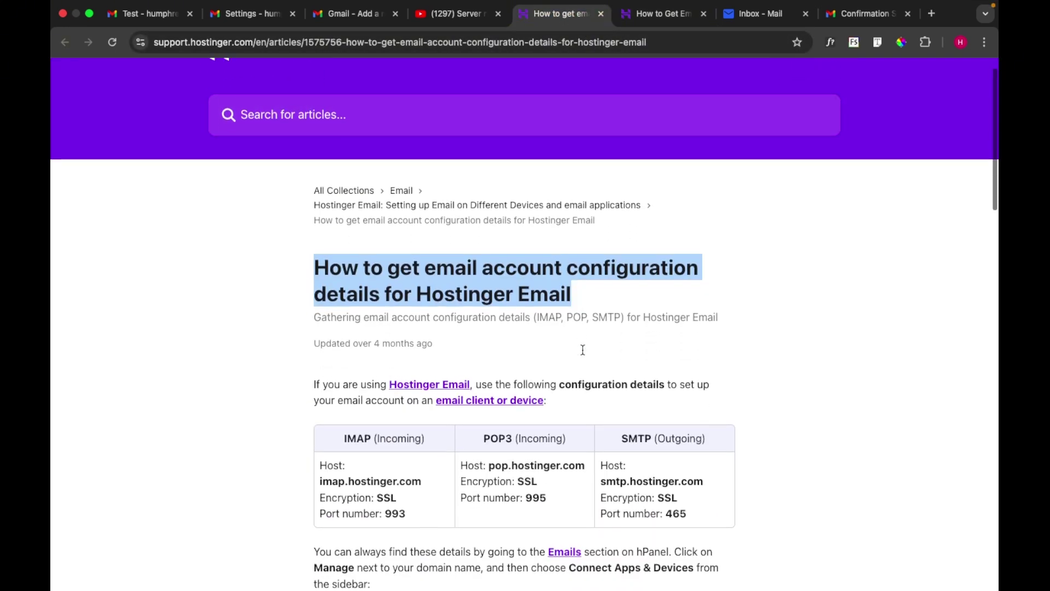
{"action": "scroll", "coordinate": [583, 350], "scroll_direction": "down", "scroll_amount": 1}
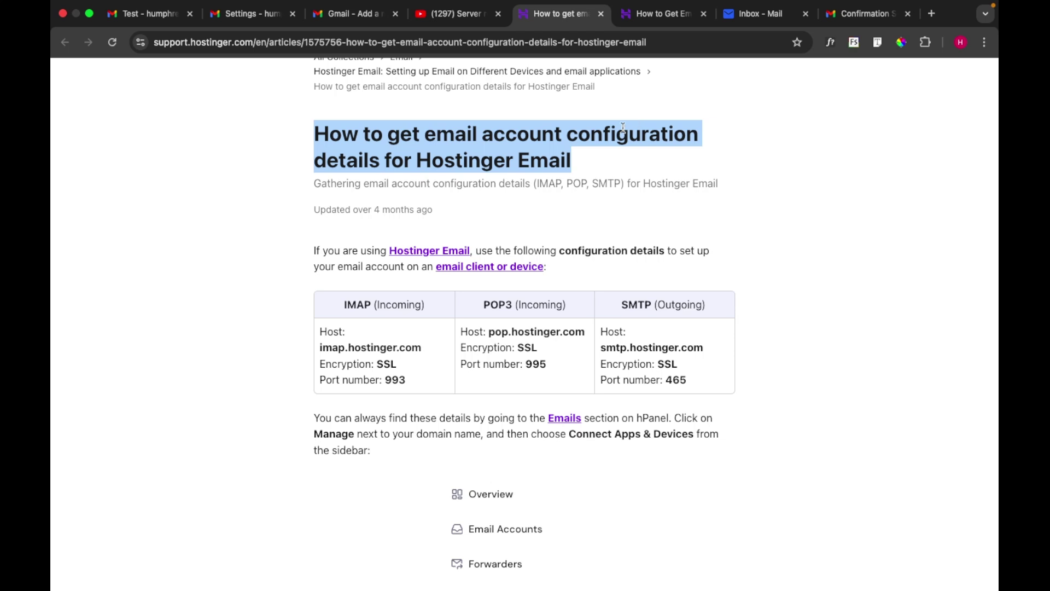
{"action": "left_click", "coordinate": [806, 216]}
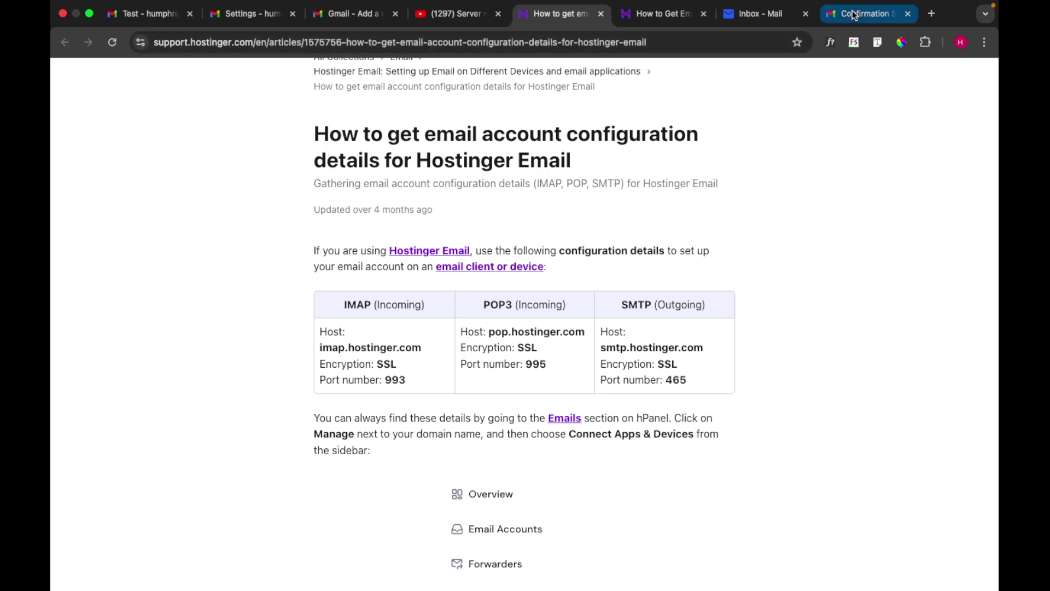
Select the POP host pop.titan.email in the Titan article and return to Gmail's POP form
{"action": "left_click", "coordinate": [662, 16]}
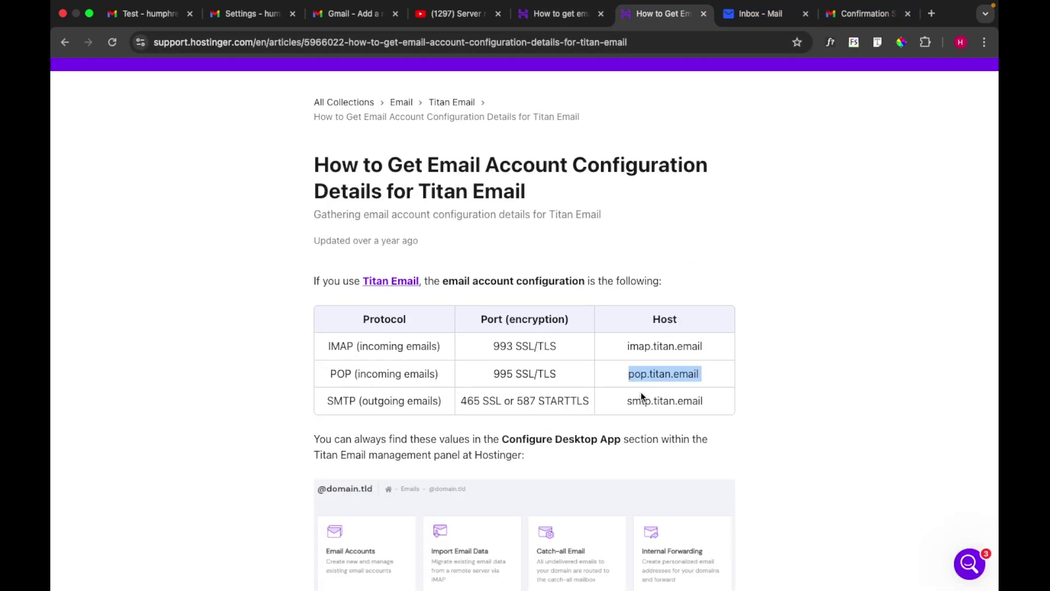
{"action": "left_click", "coordinate": [653, 383]}
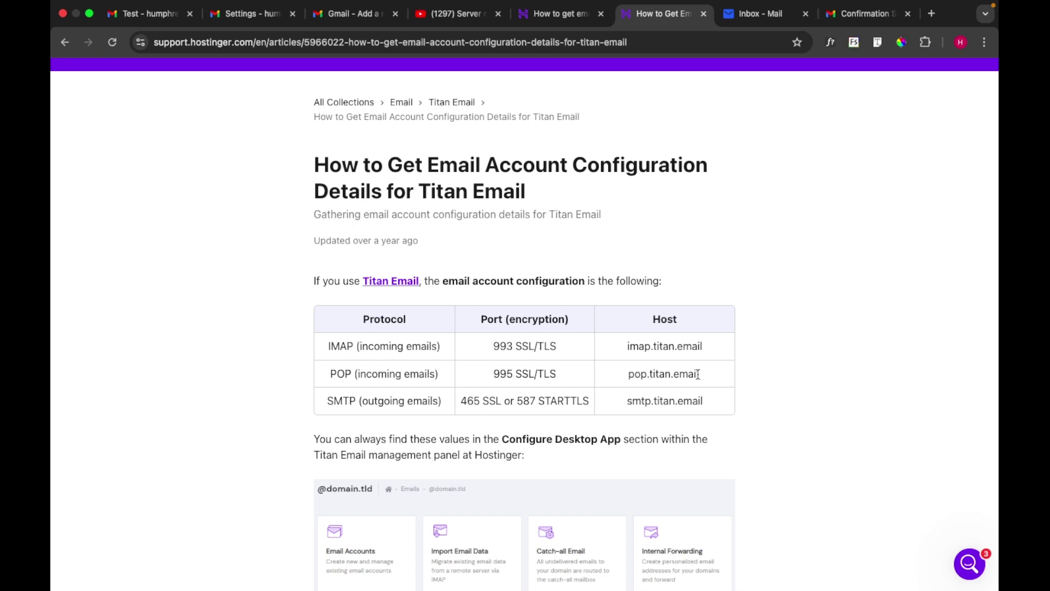
{"action": "left_click_drag", "start_coordinate": [699, 374], "coordinate": [629, 376]}
{"action": "key", "text": "super+c"}
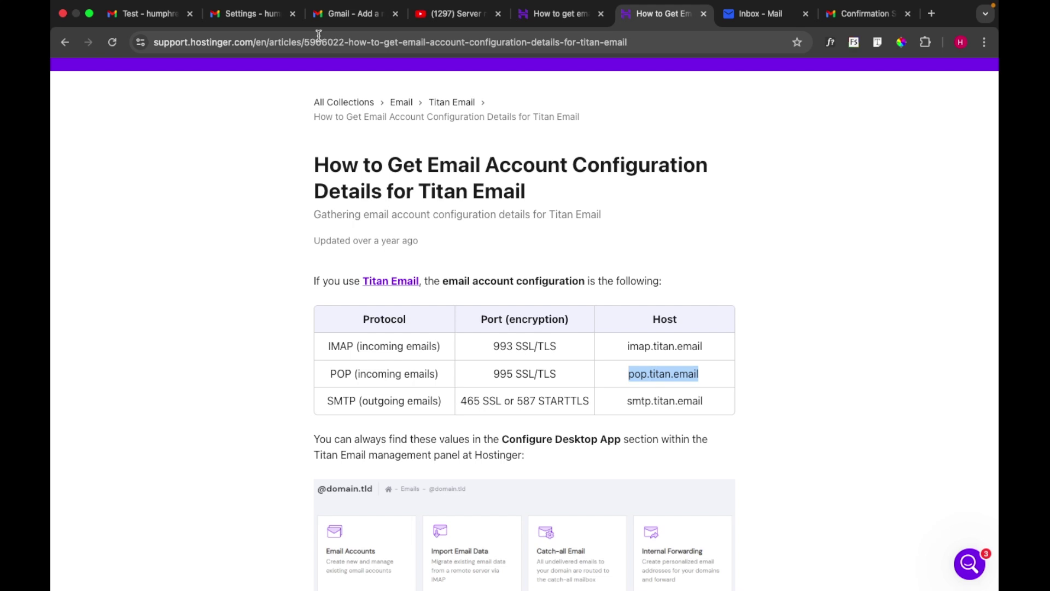
{"action": "left_click", "coordinate": [347, 20]}
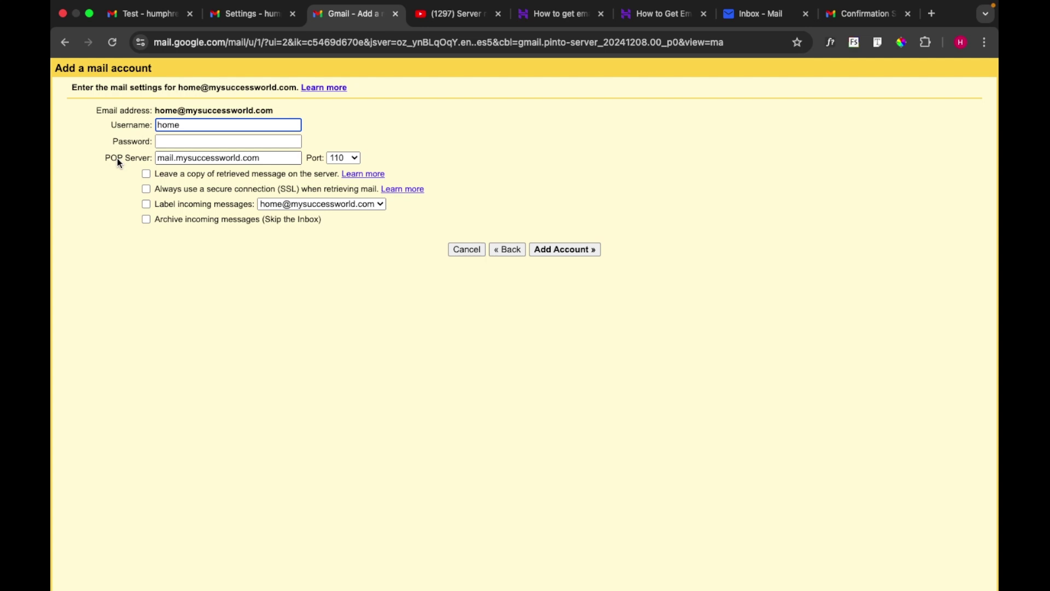
Set the POP server to pop.titan.email, removing the trailing space
{"action": "left_click", "coordinate": [175, 160]}
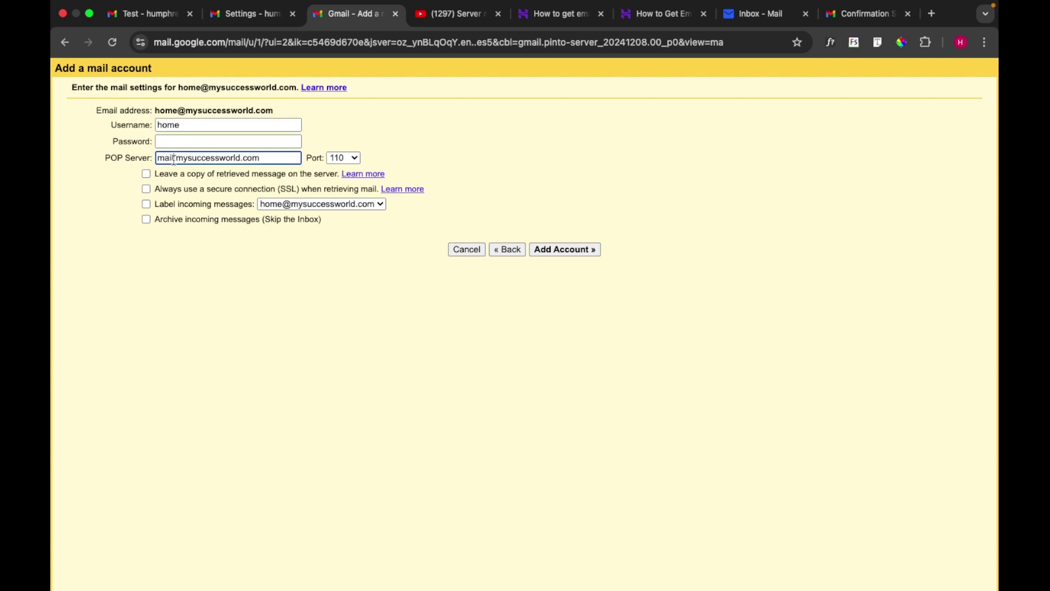
{"action": "key", "text": "super+a"}
{"action": "key", "text": "super+v"}
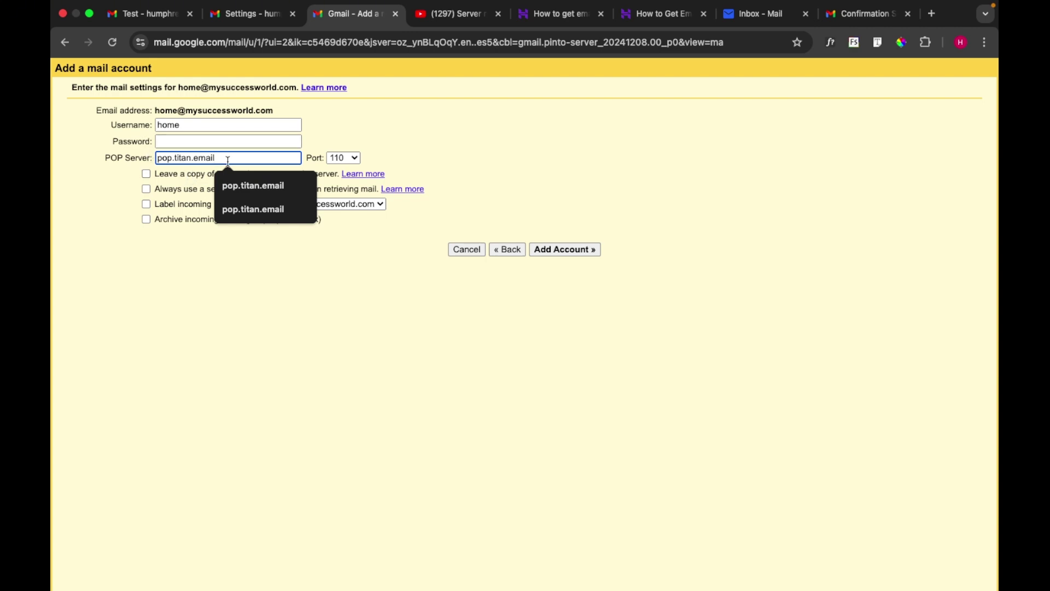
{"action": "left_click", "coordinate": [188, 291]}
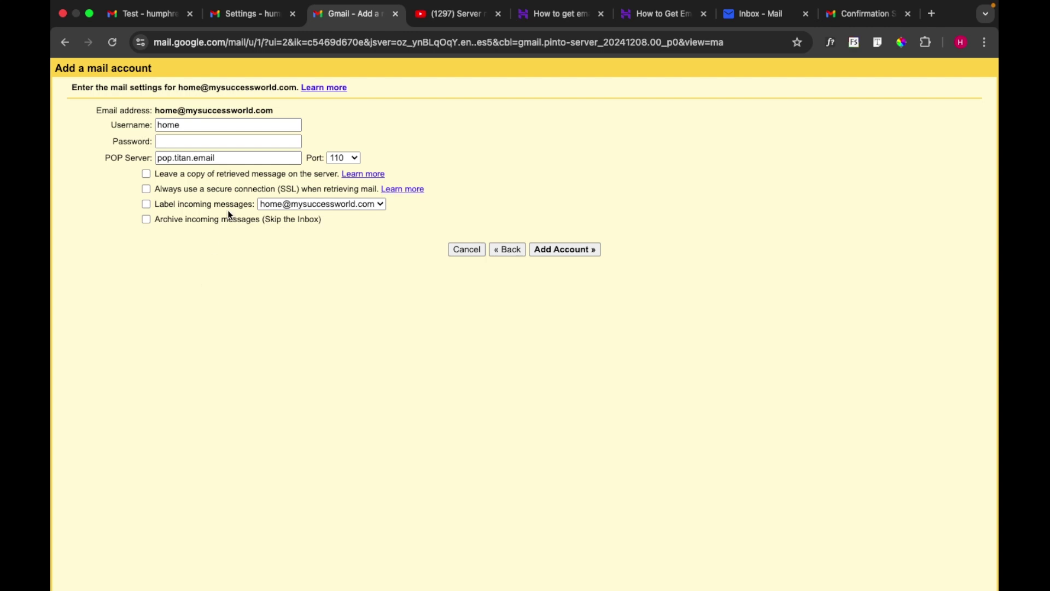
{"action": "left_click", "coordinate": [228, 158]}
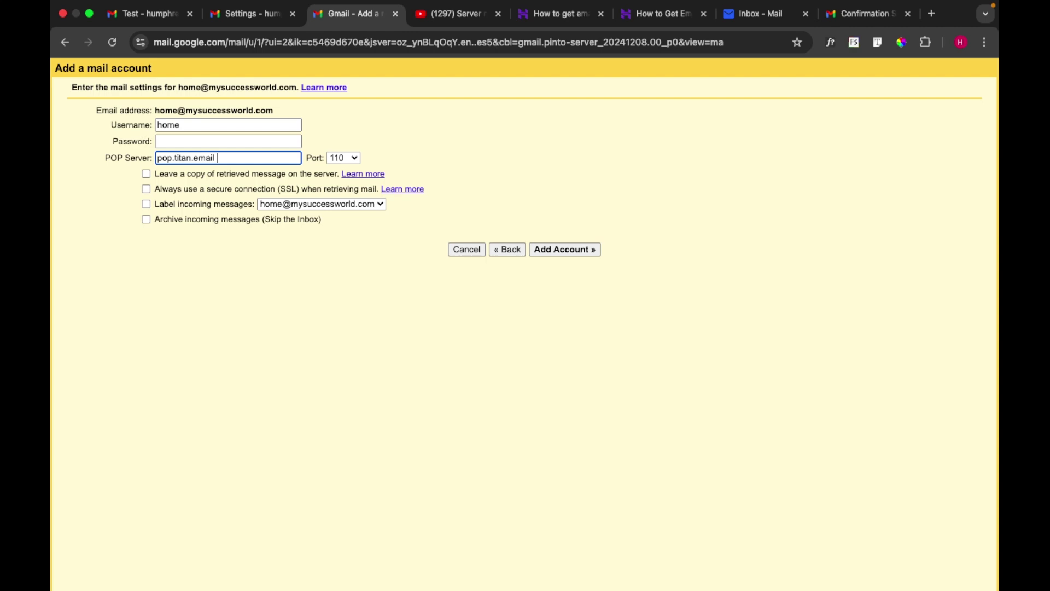
{"action": "key", "text": "BackSpace"}
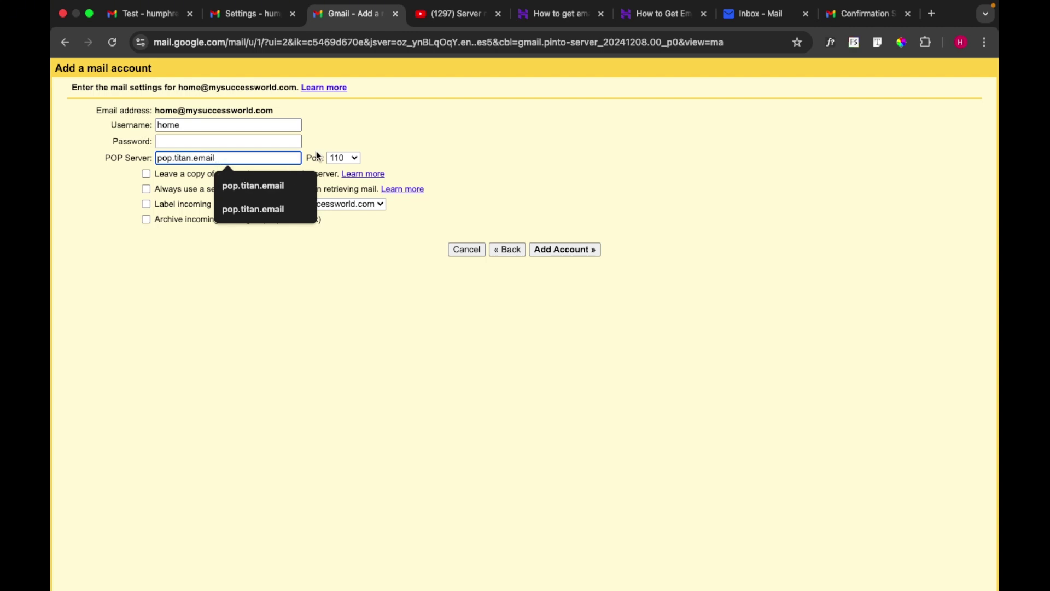
Use the full Titan address as username, enter the mailbox password, and set port 995
{"action": "double_click", "coordinate": [207, 125]}
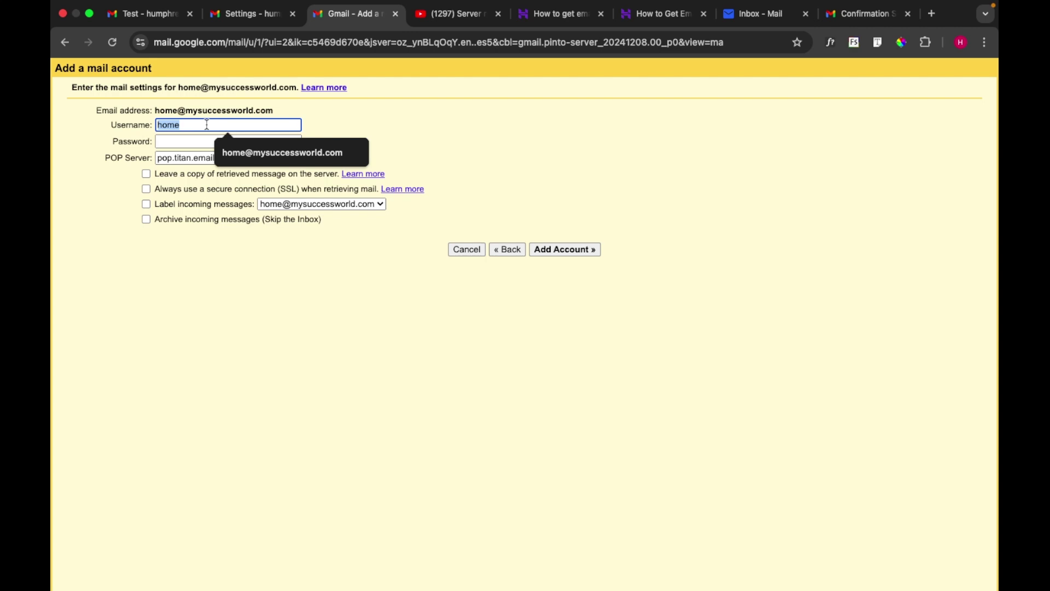
{"action": "left_click", "coordinate": [207, 125]}
{"action": "left_click", "coordinate": [243, 153]}
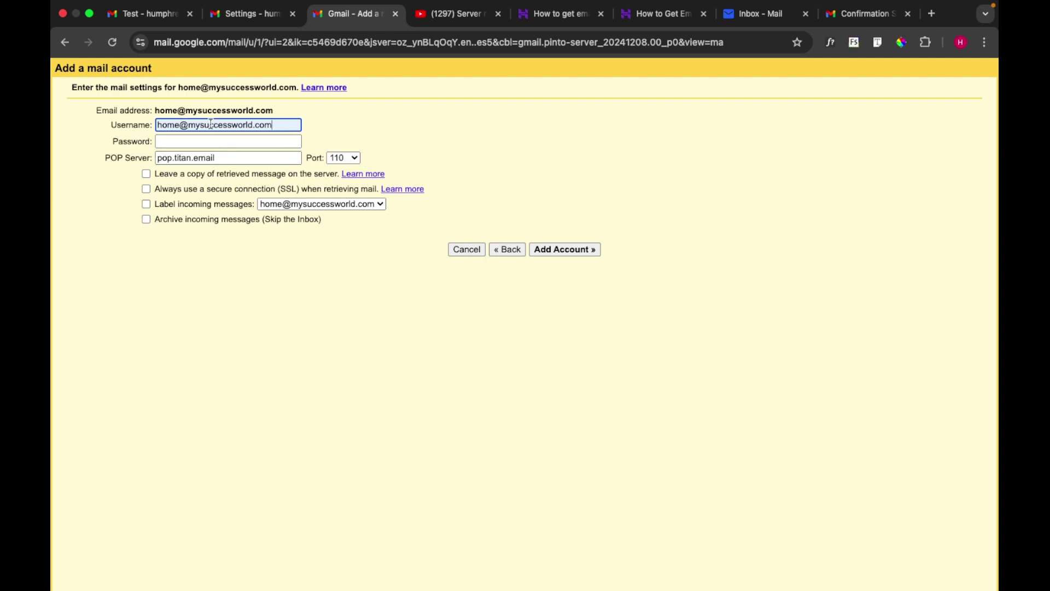
{"action": "left_click", "coordinate": [201, 141]}
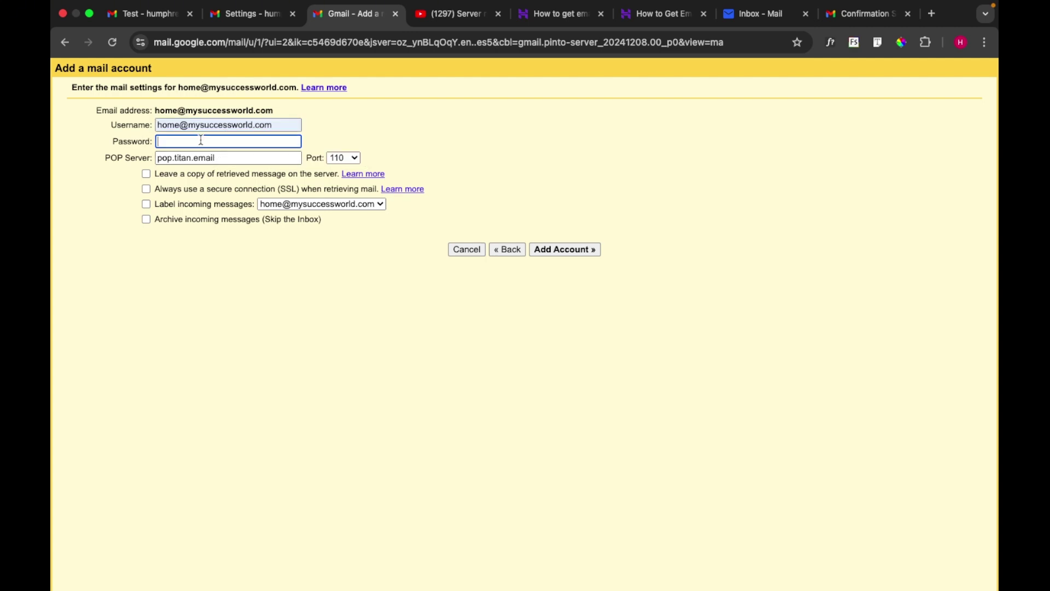
{"action": "type", "text": "************"}
{"action": "left_click", "coordinate": [355, 159]}
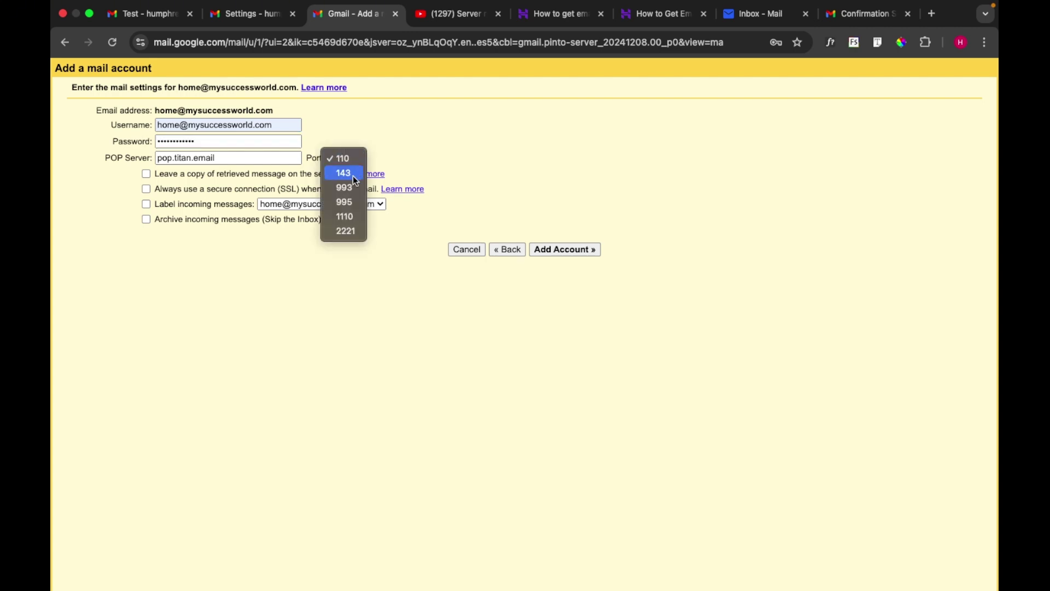
{"action": "left_click", "coordinate": [355, 203]}
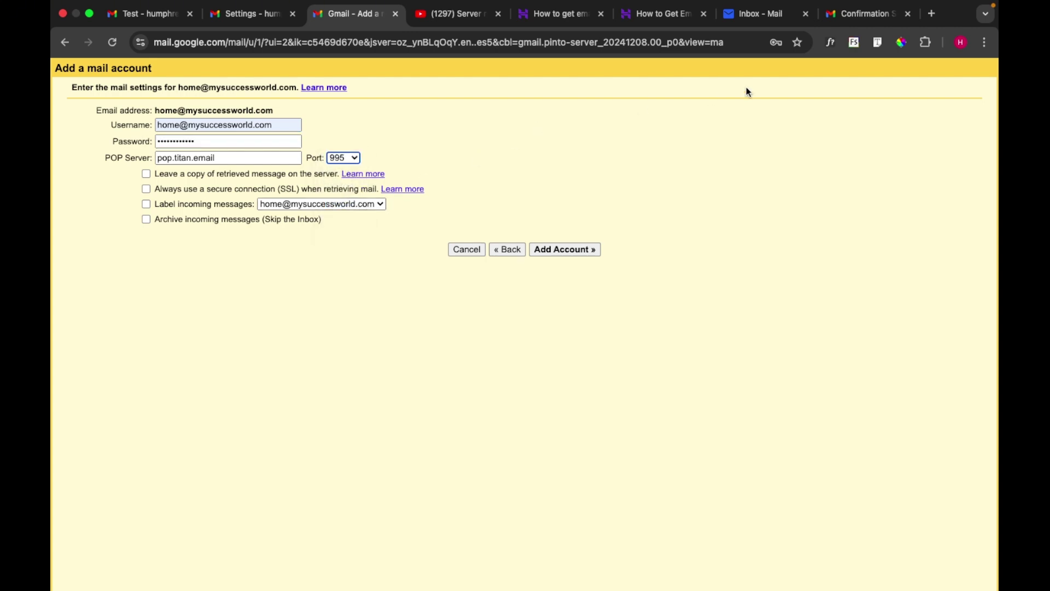
{"action": "left_click", "coordinate": [664, 15]}
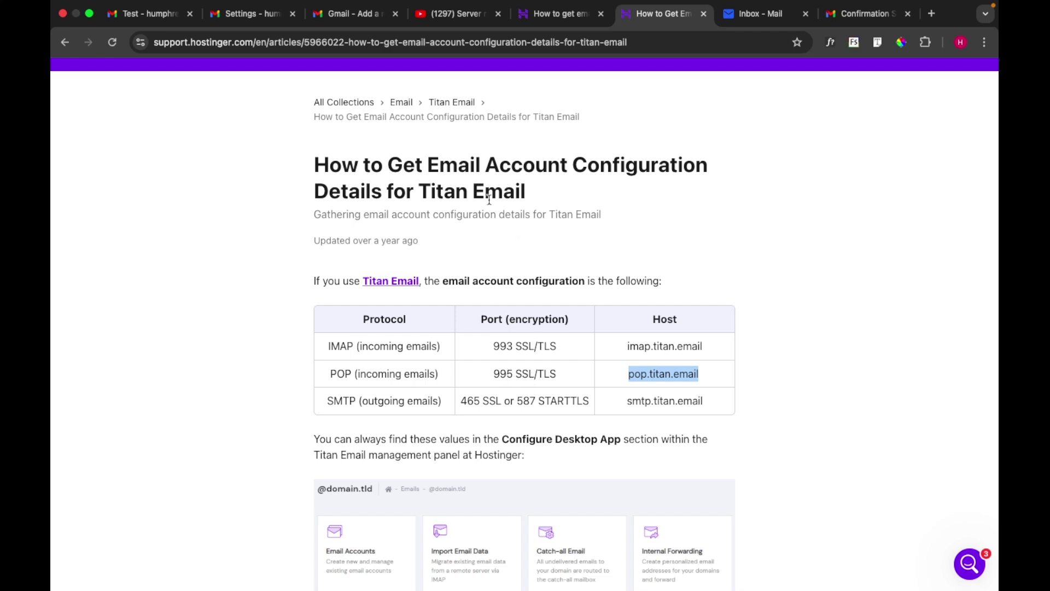
{"action": "left_click", "coordinate": [349, 17]}
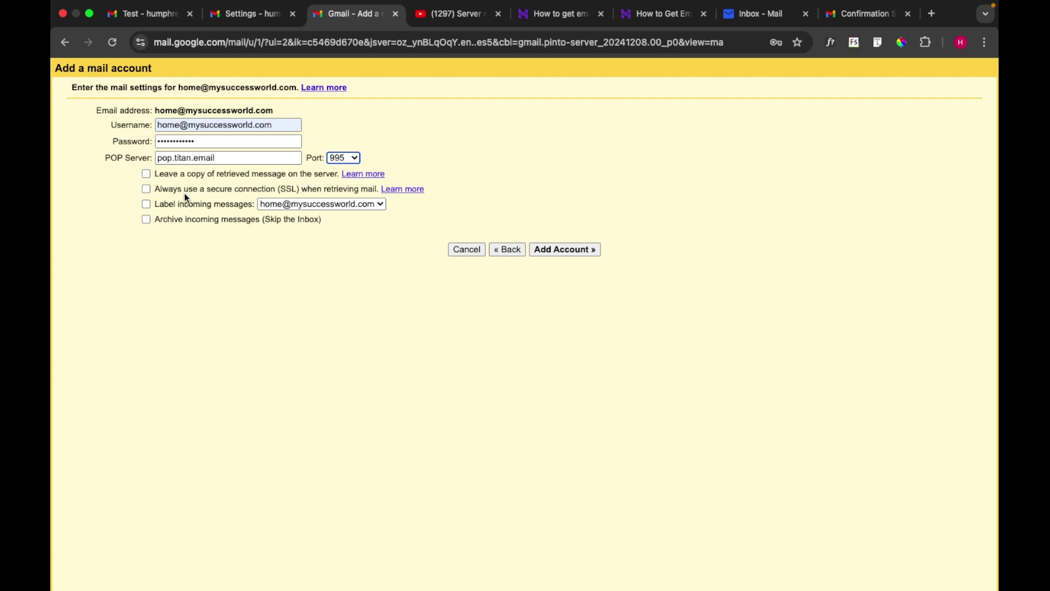
Keep copies of retrieved mail on the server and add the Titan POP account
{"action": "left_click", "coordinate": [146, 175]}
{"action": "left_click", "coordinate": [274, 126]}
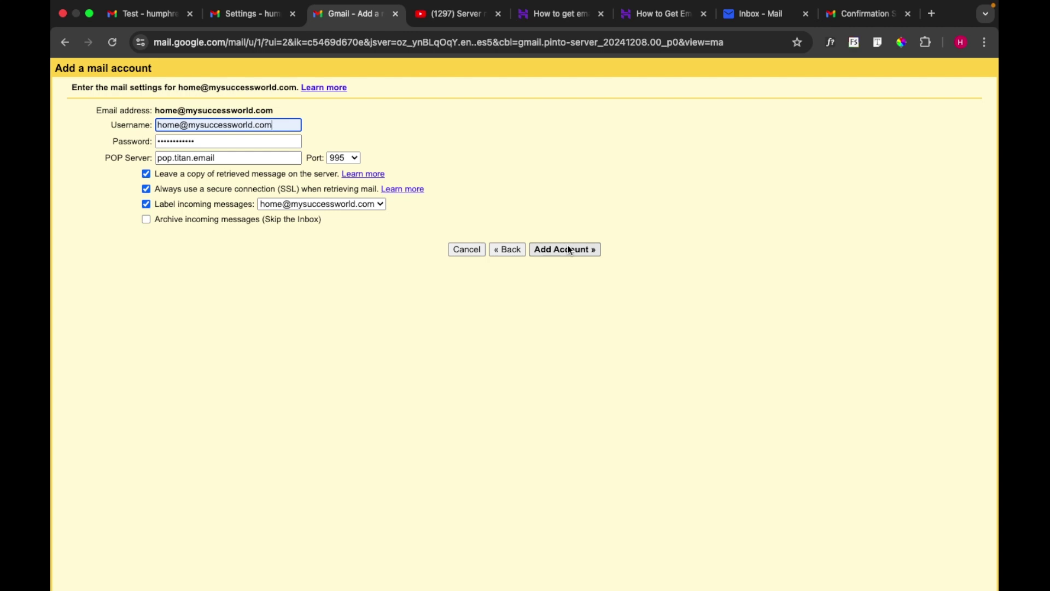
{"action": "left_click", "coordinate": [568, 250]}
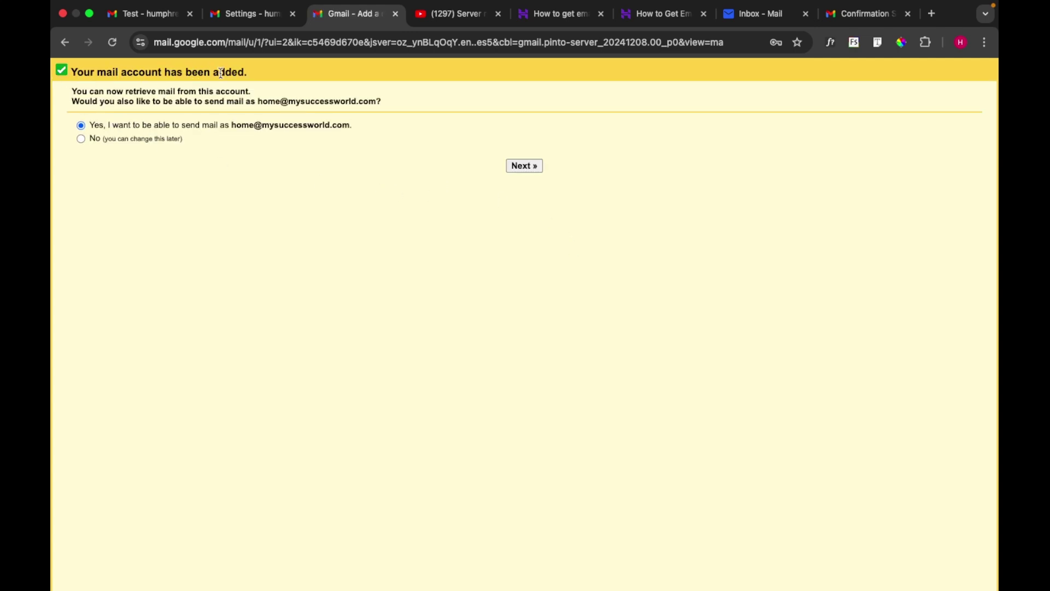
Confirm also sending mail as the Titan address and continue to the alias details
{"action": "left_click", "coordinate": [525, 167]}
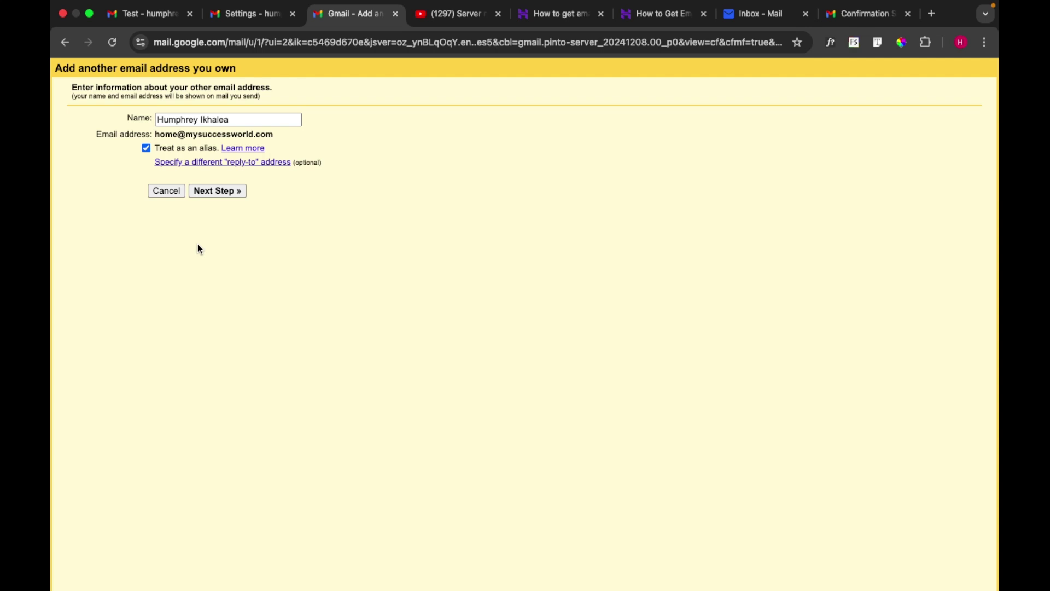
Accept the display name and alias settings to reach the SMTP server step
{"action": "left_click", "coordinate": [216, 190]}
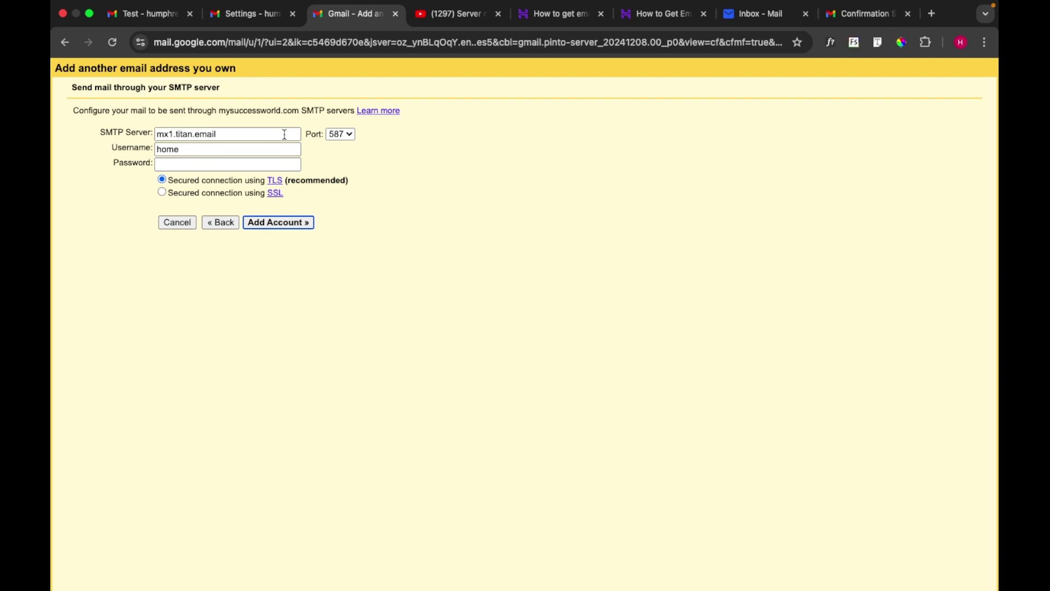
{"action": "left_click", "coordinate": [229, 134]}
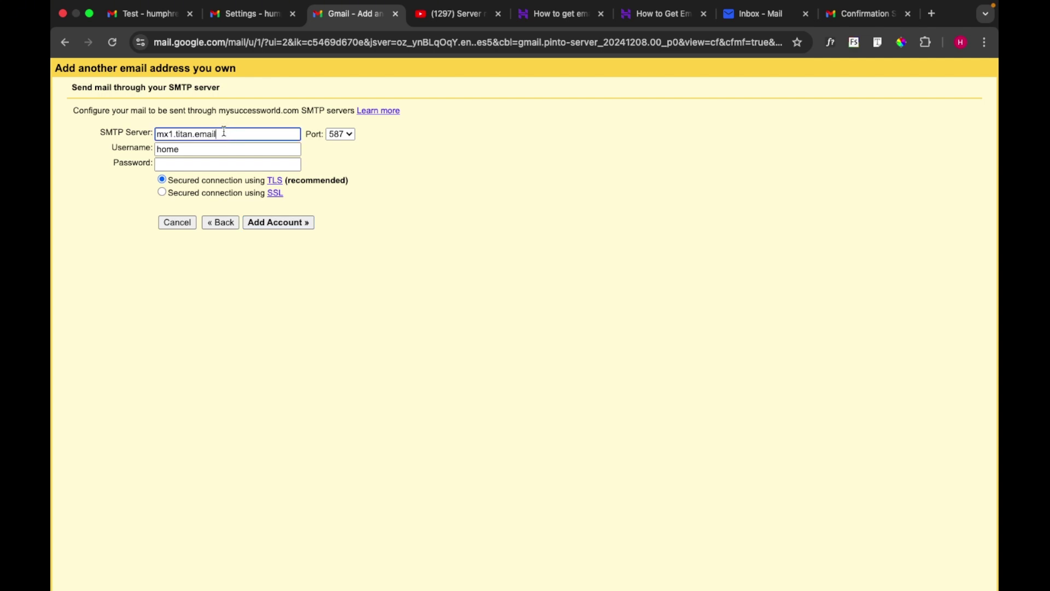
Select the SMTP host smtp.titan.email in the Titan configuration article
{"action": "left_click", "coordinate": [646, 15]}
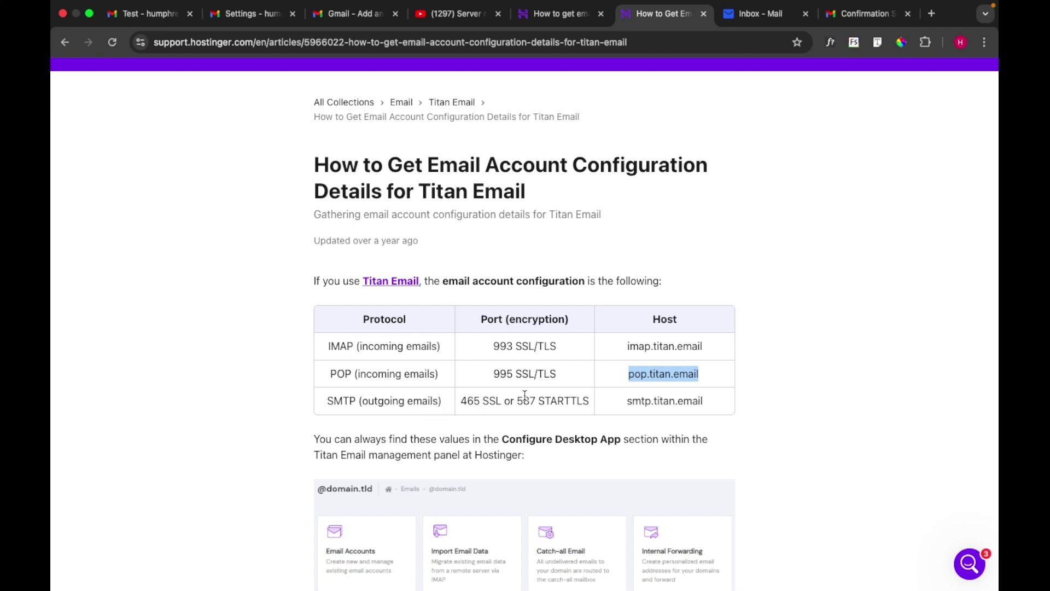
{"action": "double_click", "coordinate": [638, 405]}
{"action": "key", "text": "super+c"}
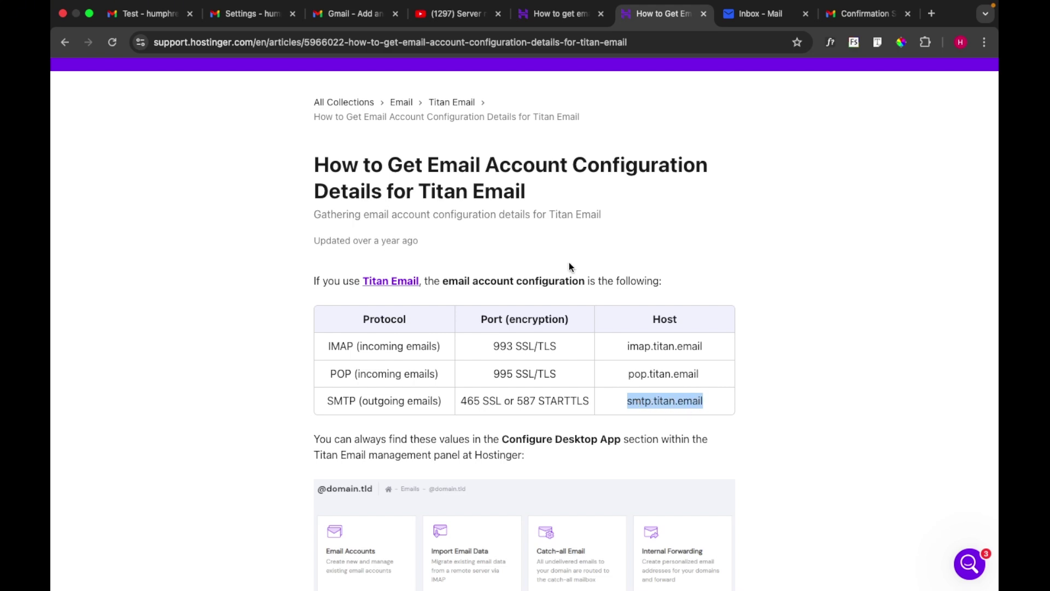
Set SMTP server smtp.titan.email, the full Titan address as username, and the password
{"action": "left_click", "coordinate": [349, 15]}
{"action": "triple_click", "coordinate": [238, 136]}
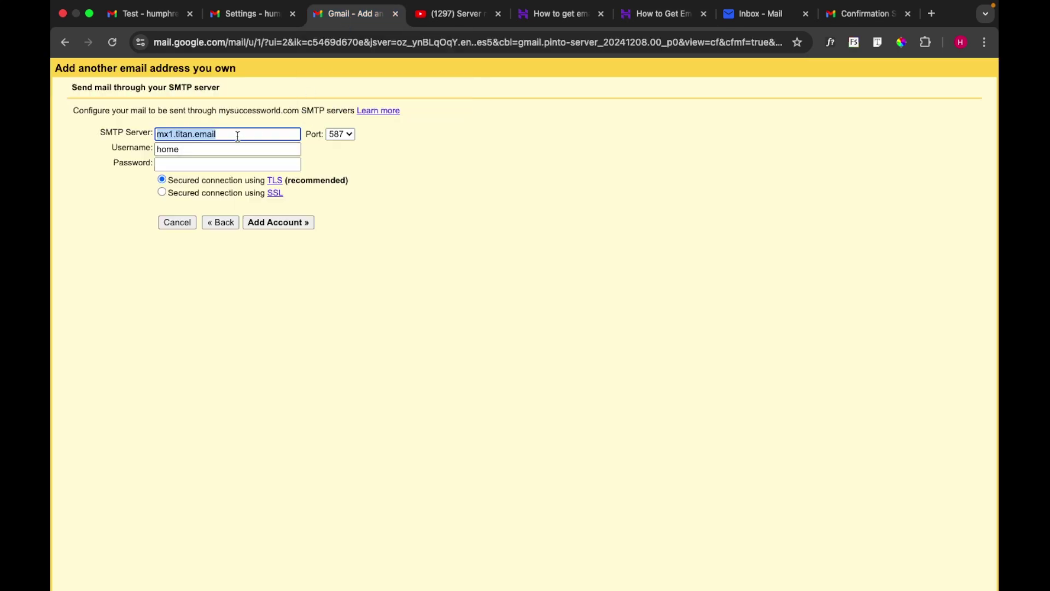
{"action": "key", "text": "super+v"}
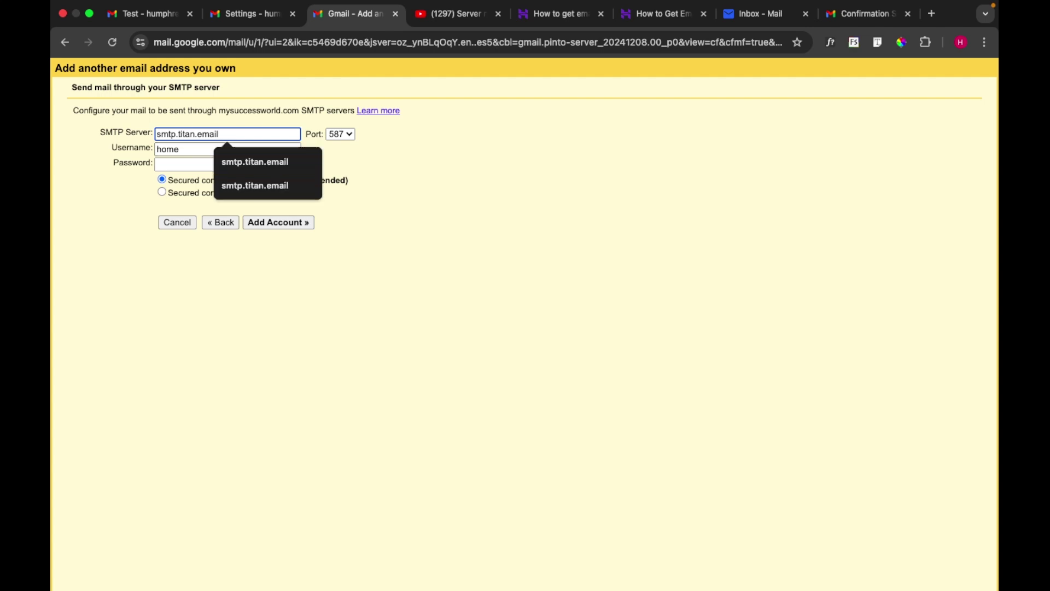
{"action": "double_click", "coordinate": [176, 152]}
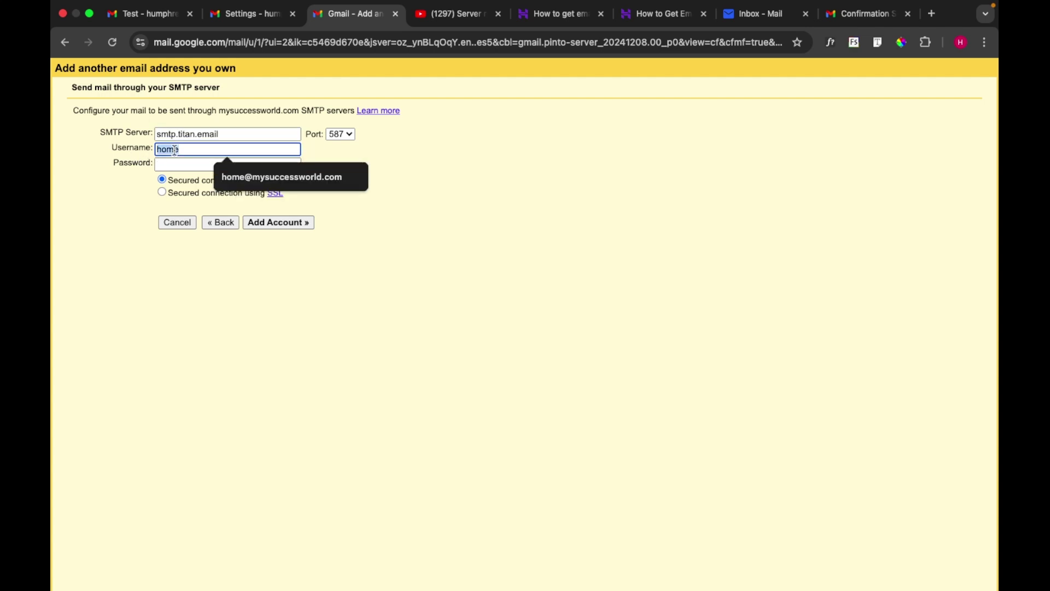
{"action": "left_click", "coordinate": [260, 177]}
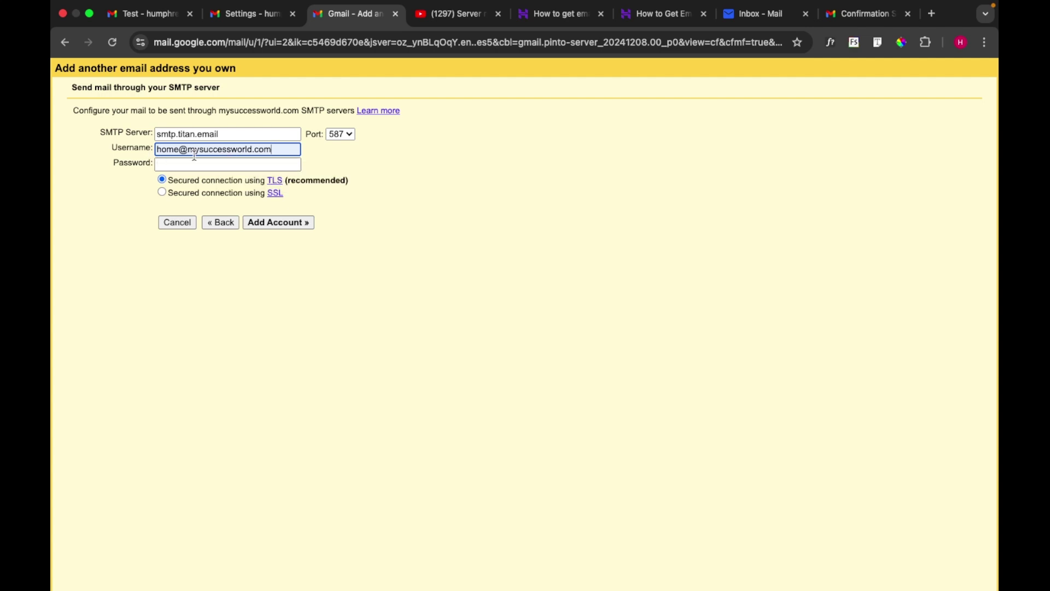
{"action": "left_click", "coordinate": [179, 165]}
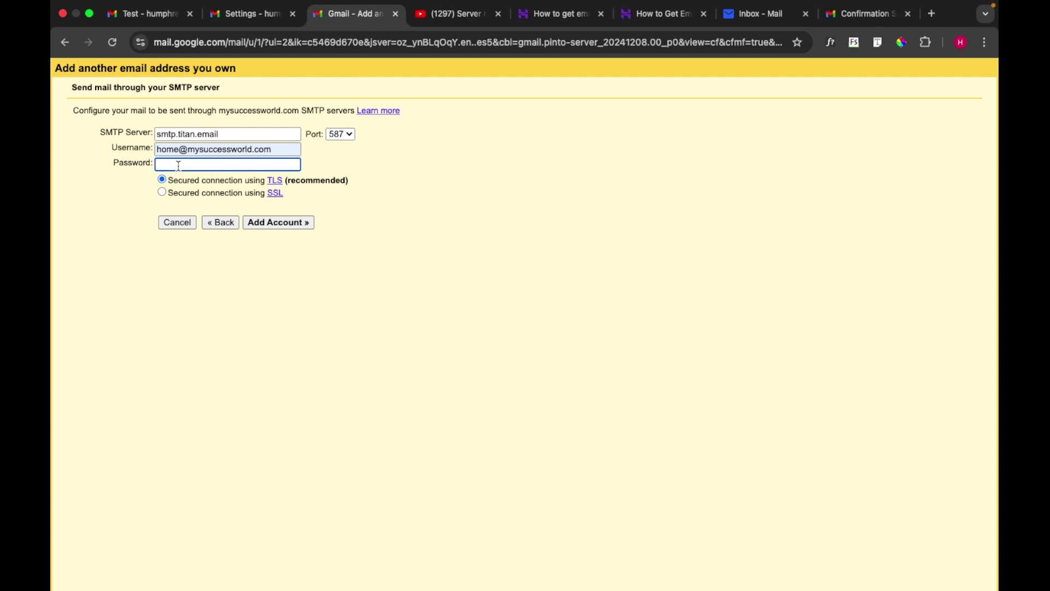
{"action": "type", "text": "•"}
Switch the SMTP connection to SSL on port 465
{"action": "left_click", "coordinate": [163, 192]}
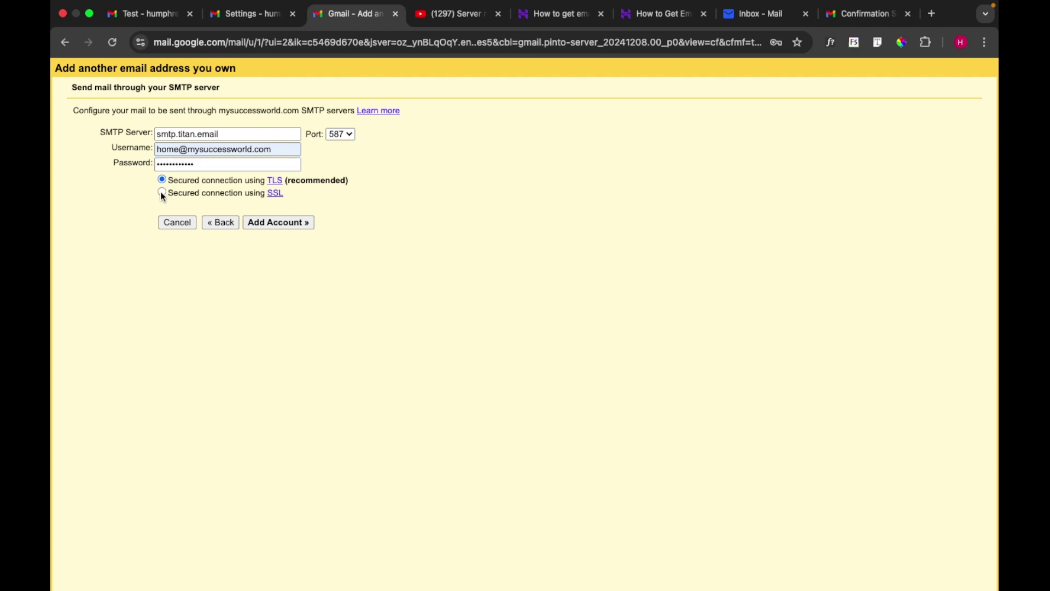
{"action": "left_click", "coordinate": [342, 134]}
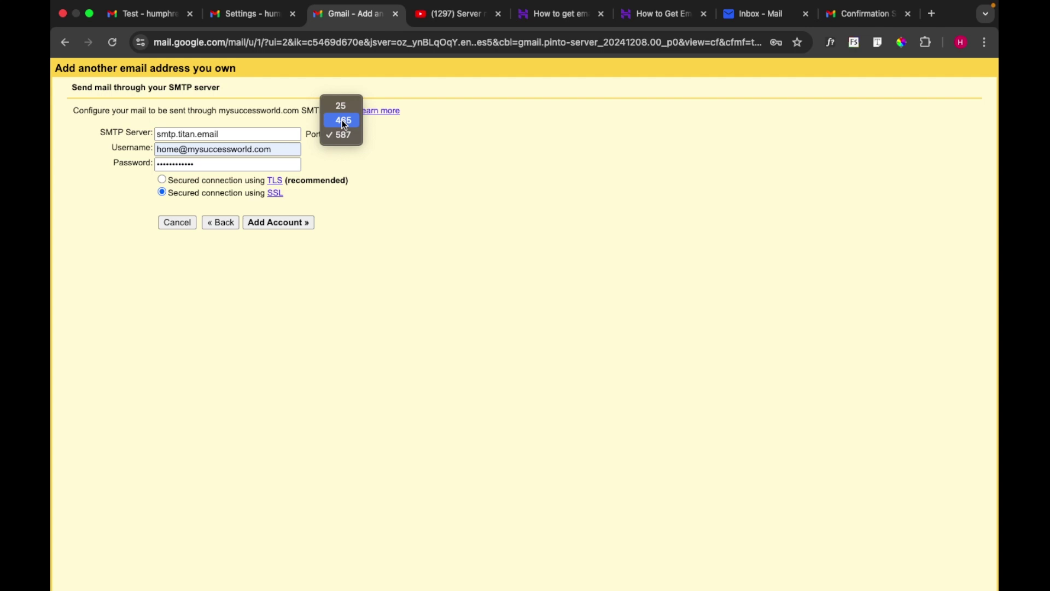
{"action": "left_click", "coordinate": [344, 122]}
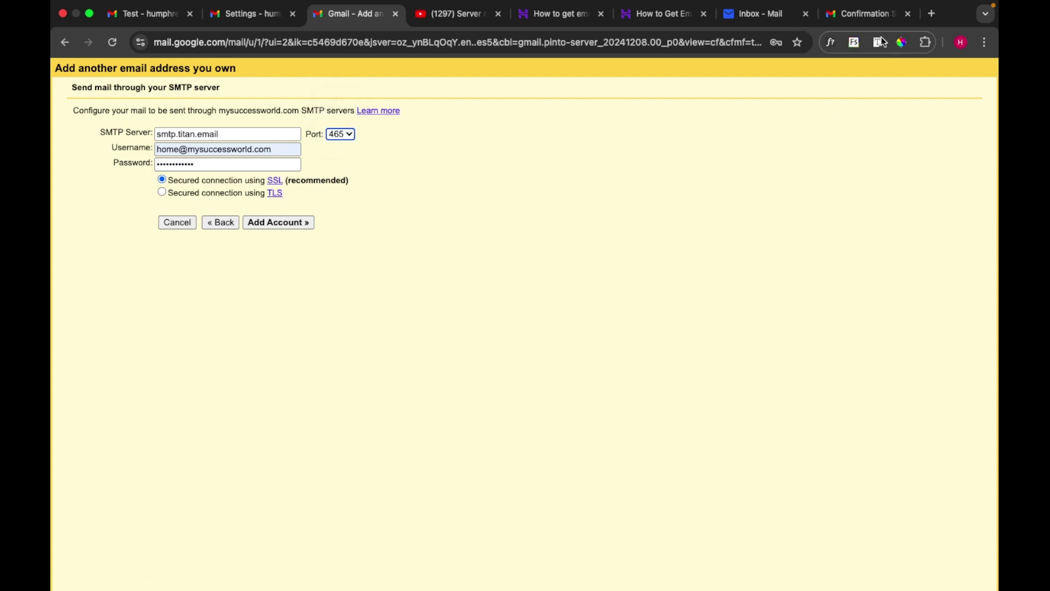
Double-check the SMTP ports in the Titan Email configuration table
{"action": "left_click", "coordinate": [668, 14]}
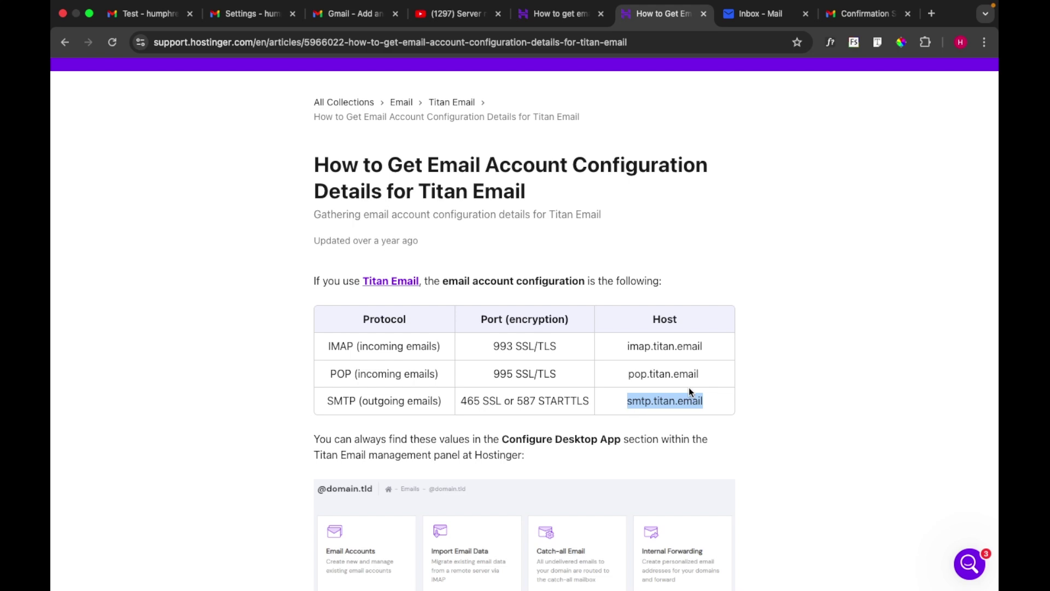
{"action": "scroll", "coordinate": [688, 388], "scroll_direction": "down", "scroll_amount": 2}
{"action": "scroll", "coordinate": [688, 387], "scroll_direction": "down", "scroll_amount": 2}
{"action": "scroll", "coordinate": [688, 387], "scroll_direction": "up", "scroll_amount": 4}
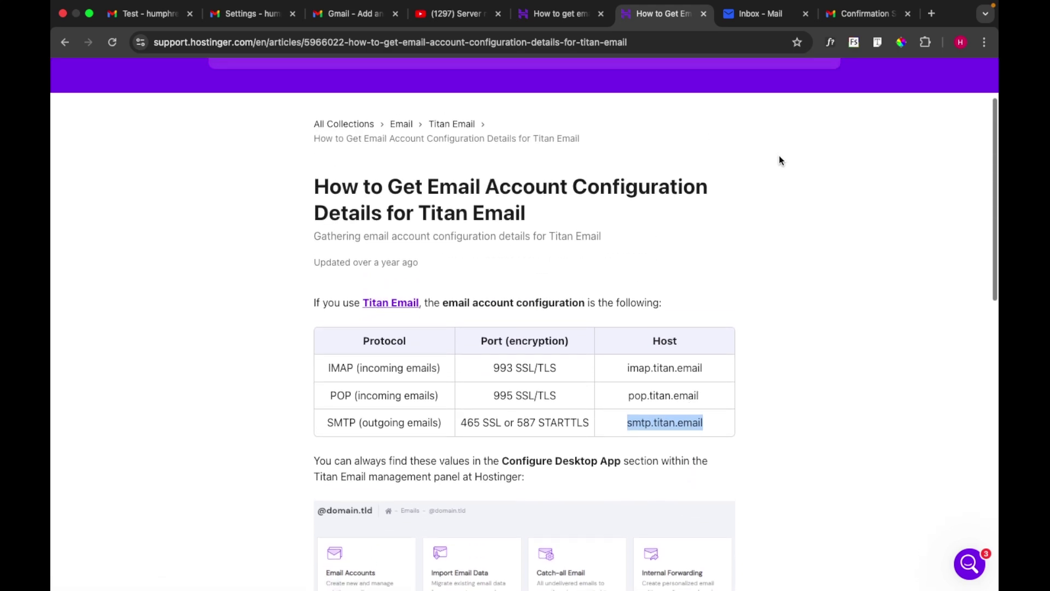
Add the sending account so Gmail verifies the SMTP credentials and sends a confirmation link
{"action": "left_click", "coordinate": [356, 13]}
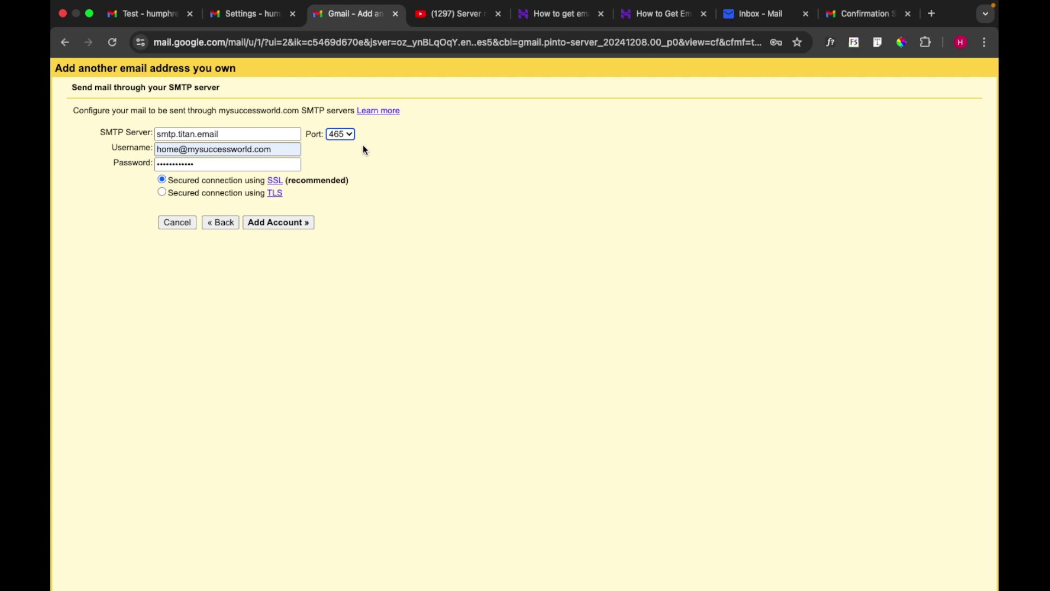
{"action": "left_click", "coordinate": [272, 224]}
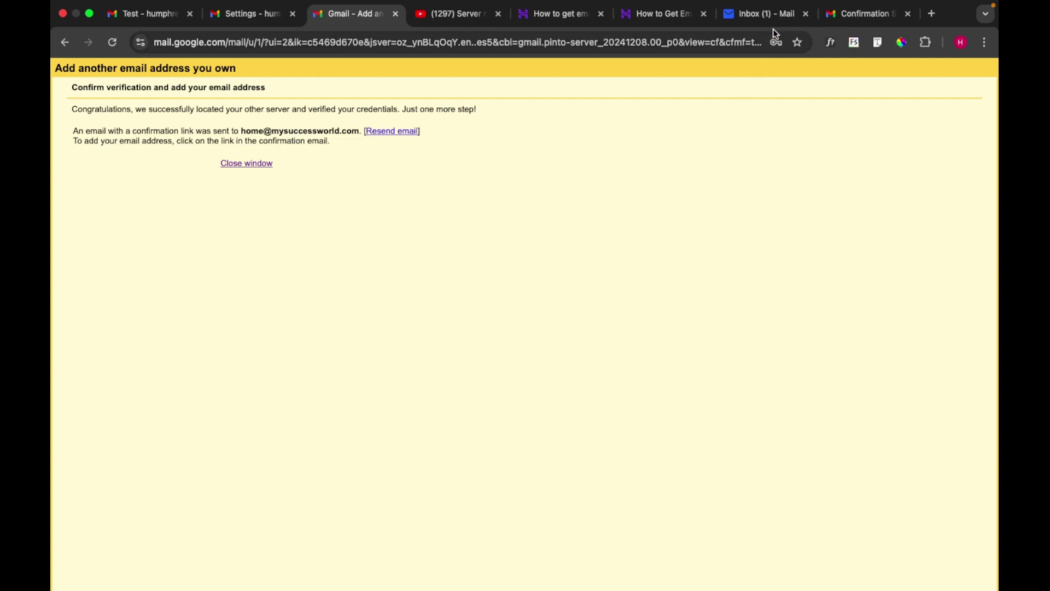
In the Titan inbox, open Gmail's 'Send Mail as' confirmation email and scroll to its verification link
{"action": "left_click", "coordinate": [763, 15]}
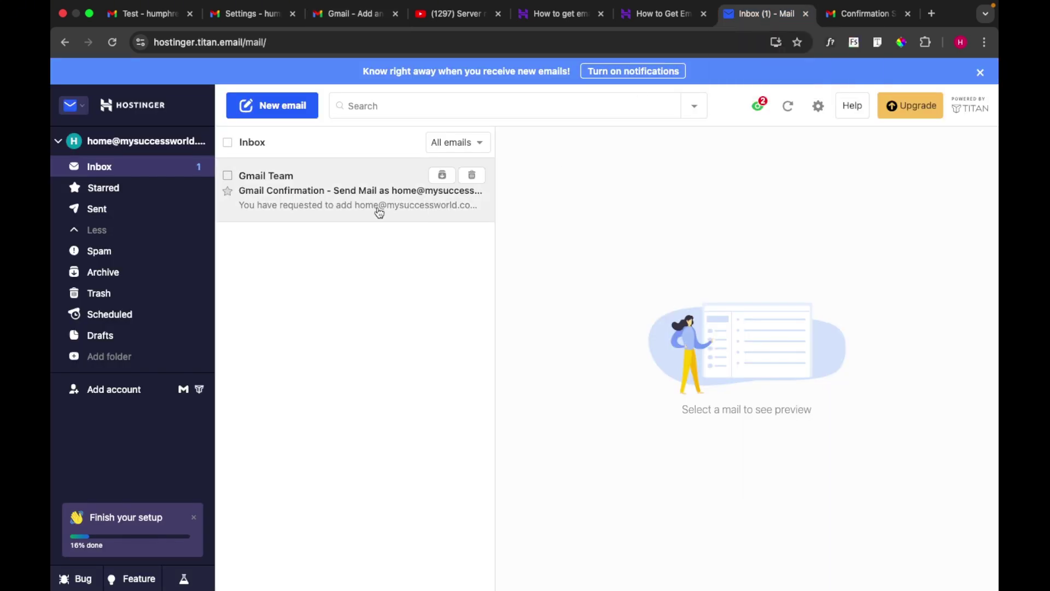
{"action": "left_click", "coordinate": [341, 200]}
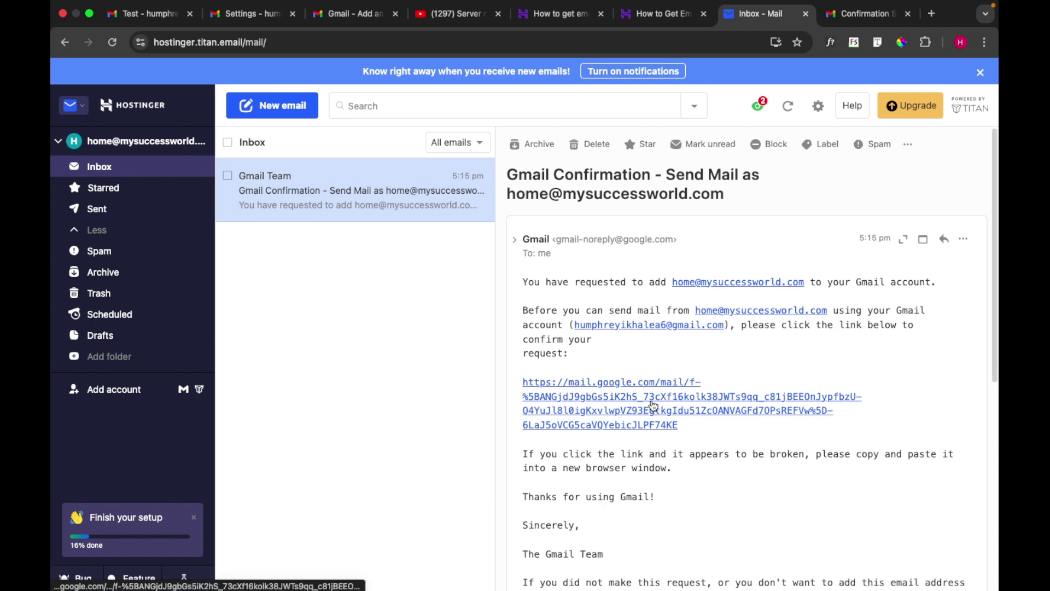
{"action": "scroll", "coordinate": [655, 405], "scroll_direction": "down", "scroll_amount": 1}
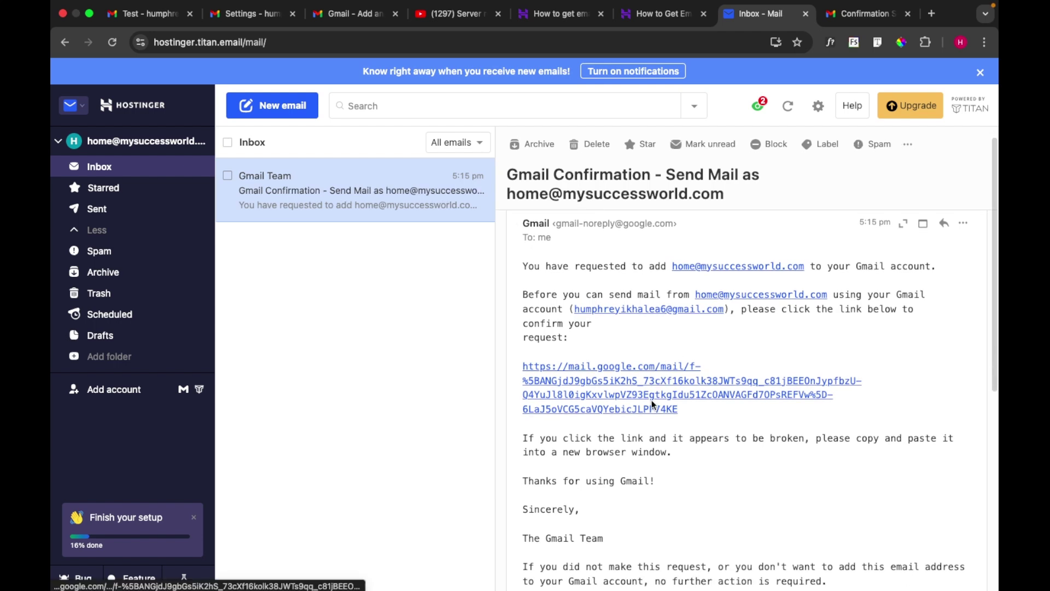
{"action": "left_click", "coordinate": [624, 387]}
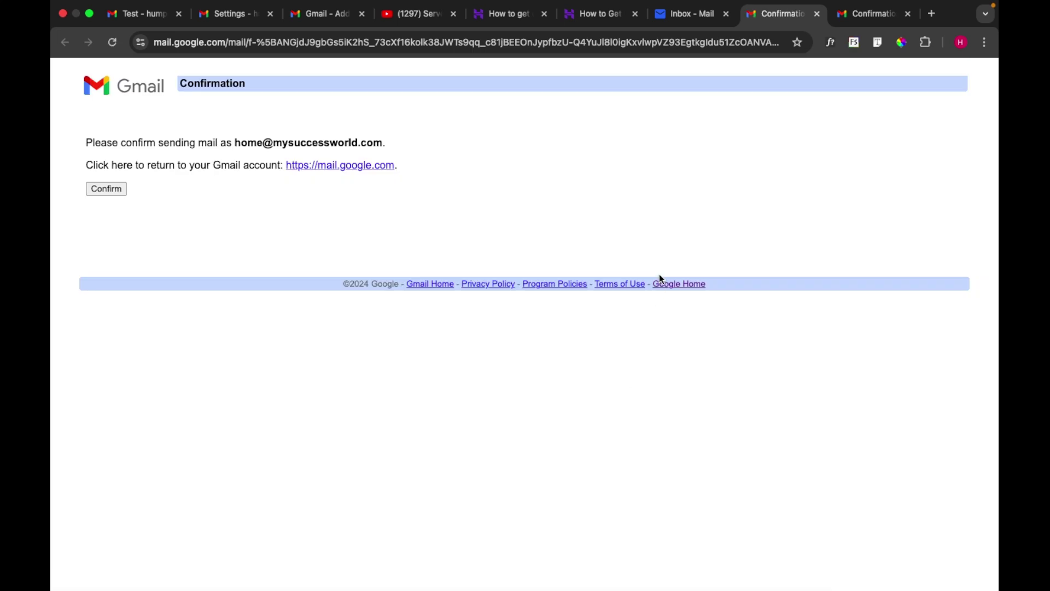
{"action": "left_click", "coordinate": [110, 189]}
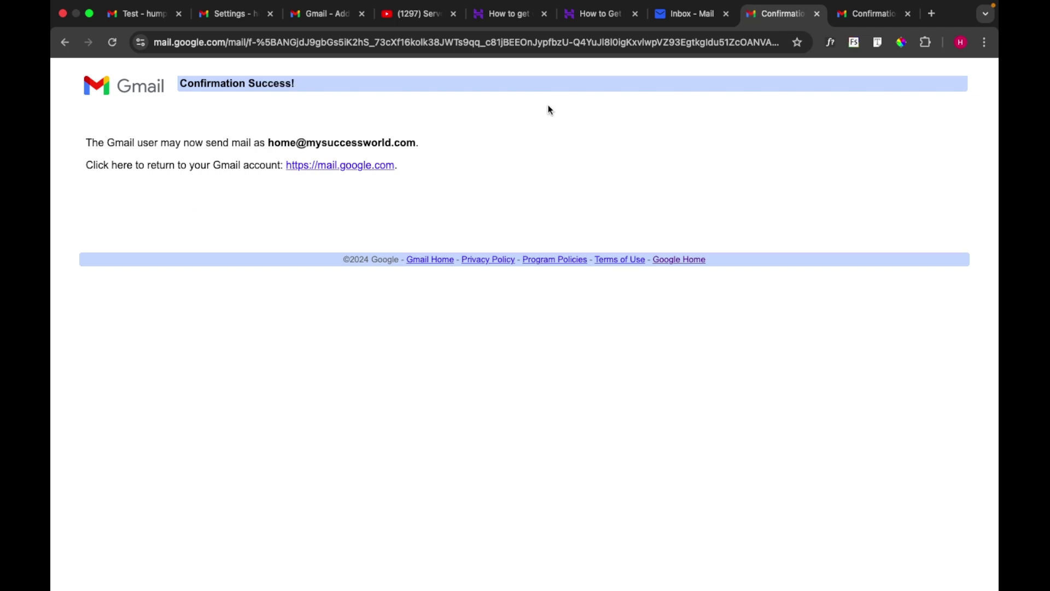
{"action": "left_click", "coordinate": [327, 17]}
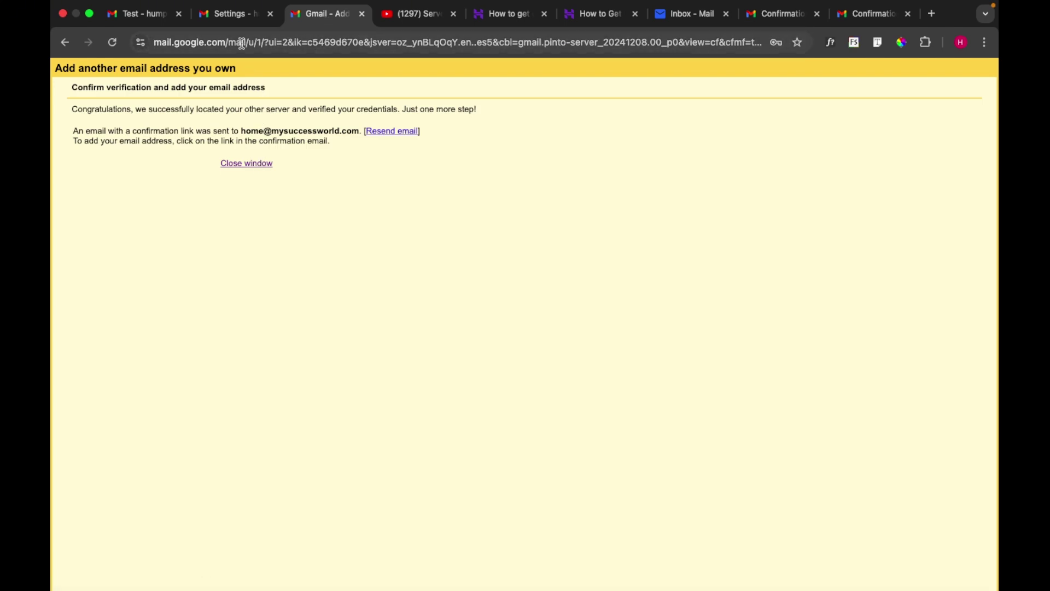
Show the Gmail inbox and reload it until the 483 unread messages and domain mailbox label appear
{"action": "left_click", "coordinate": [234, 18]}
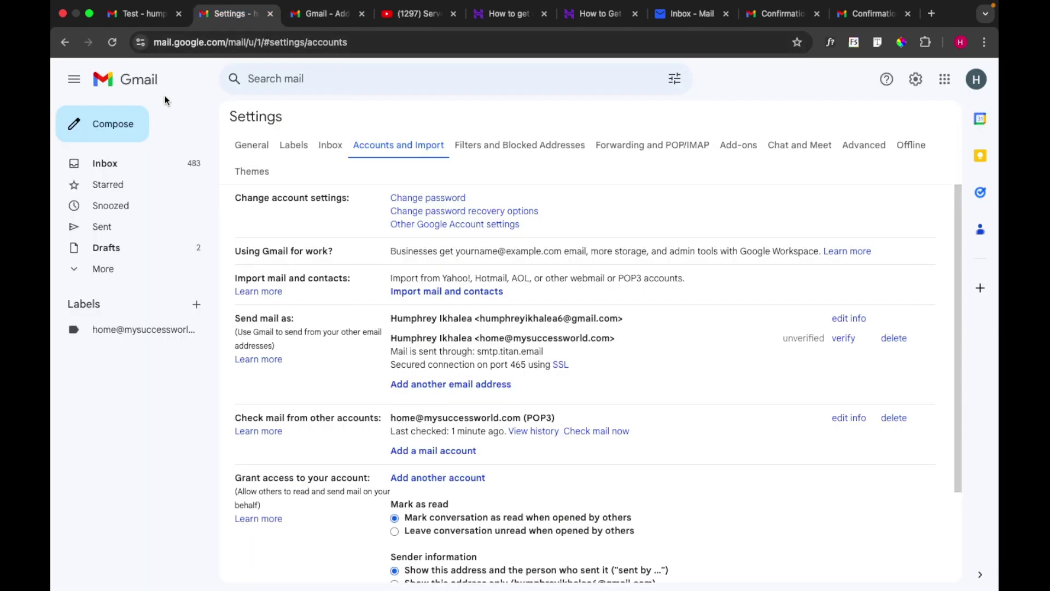
{"action": "left_click", "coordinate": [117, 163]}
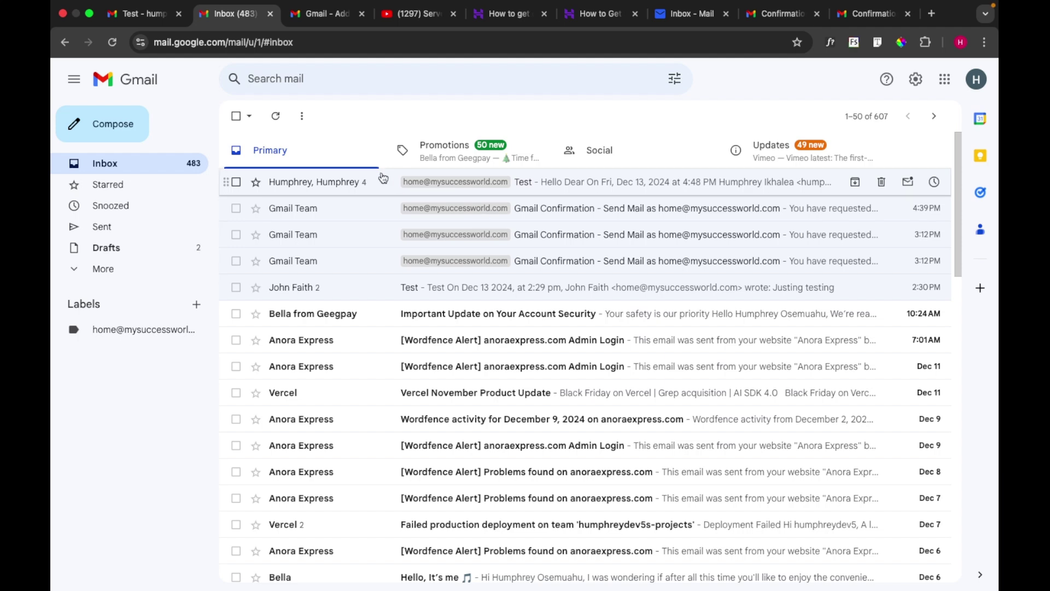
{"action": "left_click", "coordinate": [112, 42]}
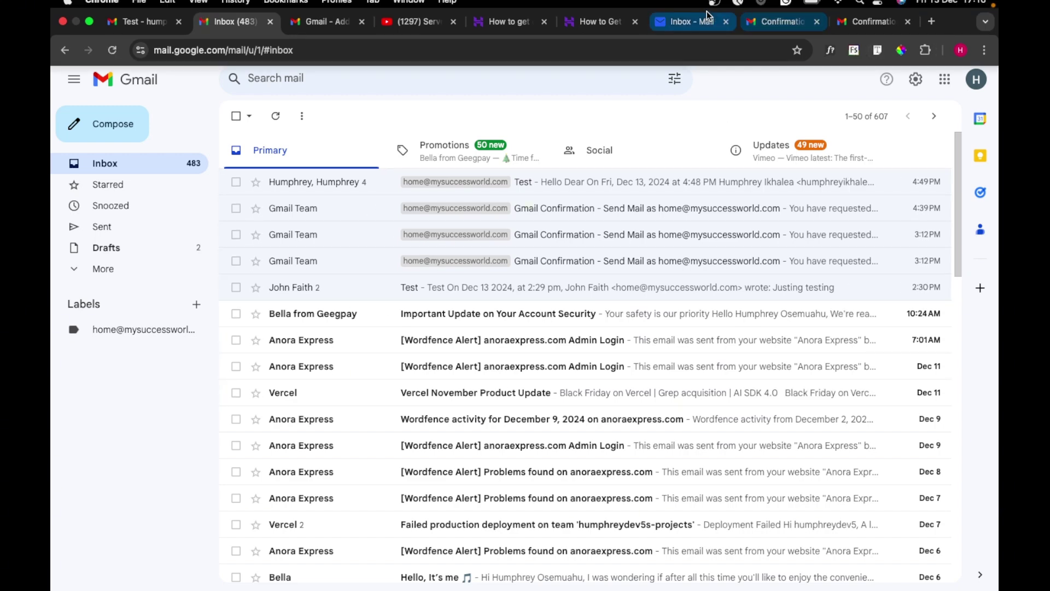
{"action": "left_click", "coordinate": [701, 26]}
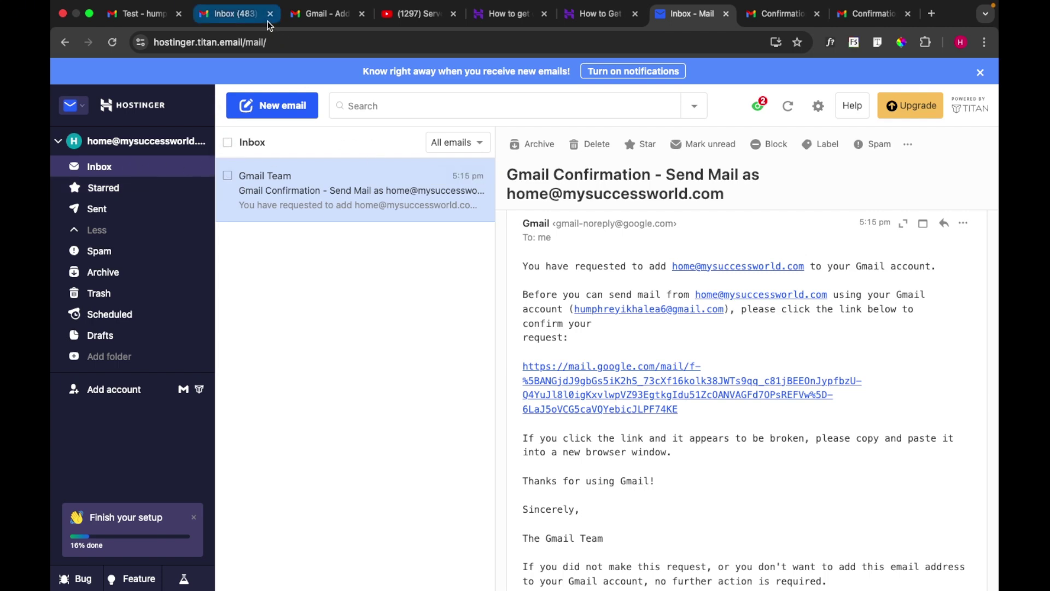
{"action": "left_click", "coordinate": [241, 15]}
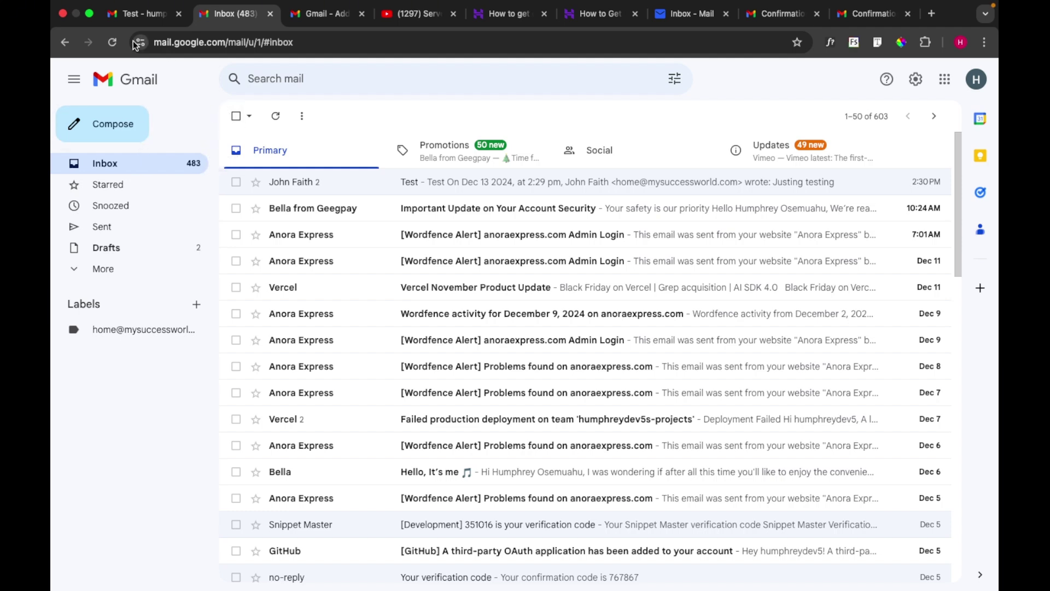
{"action": "left_click", "coordinate": [113, 43]}
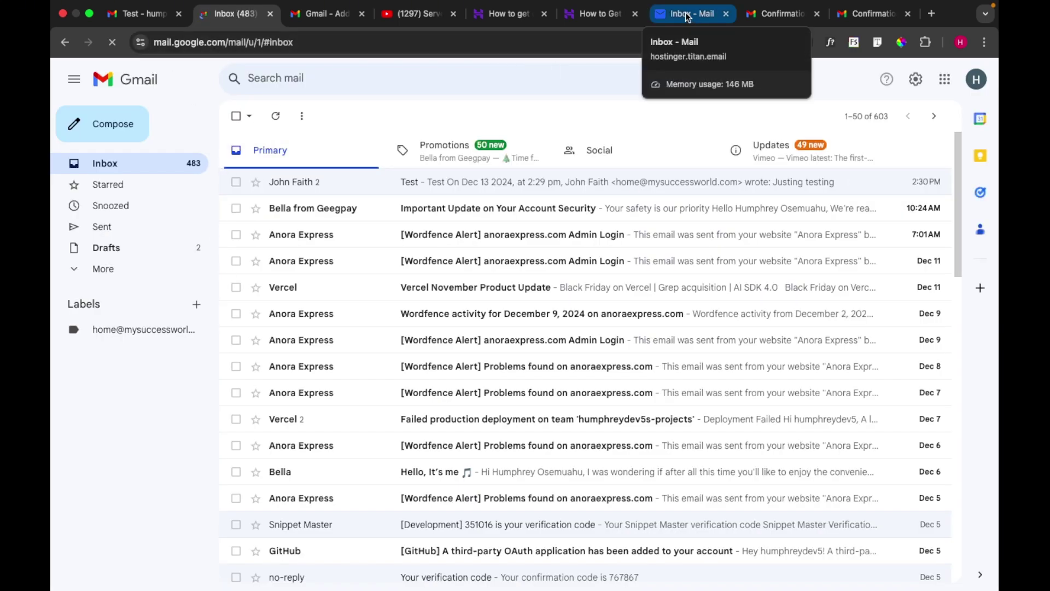
{"action": "left_click", "coordinate": [141, 14]}
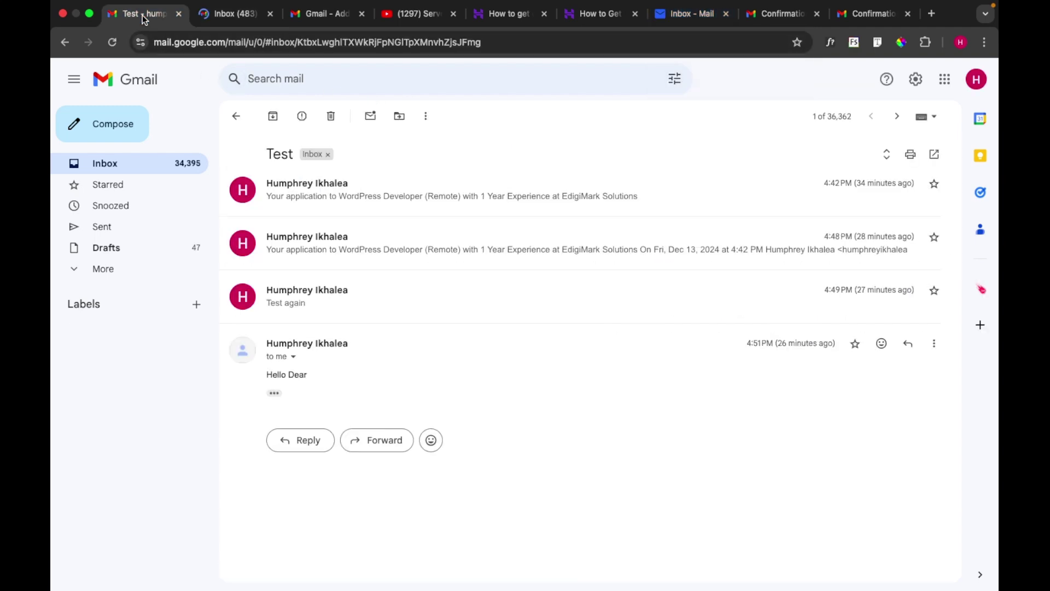
{"action": "left_click", "coordinate": [165, 164]}
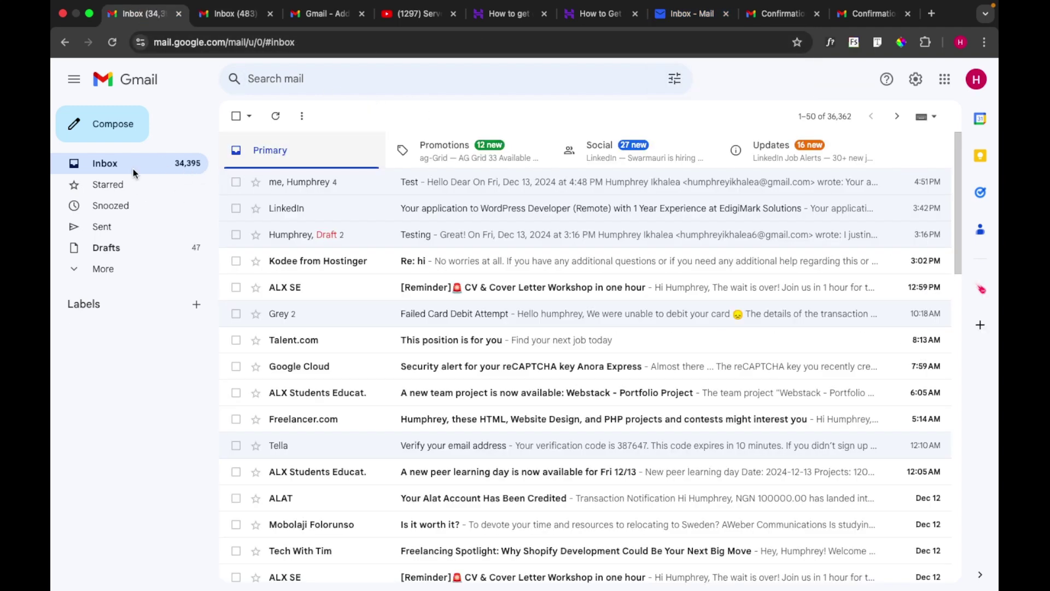
{"action": "left_click", "coordinate": [120, 141]}
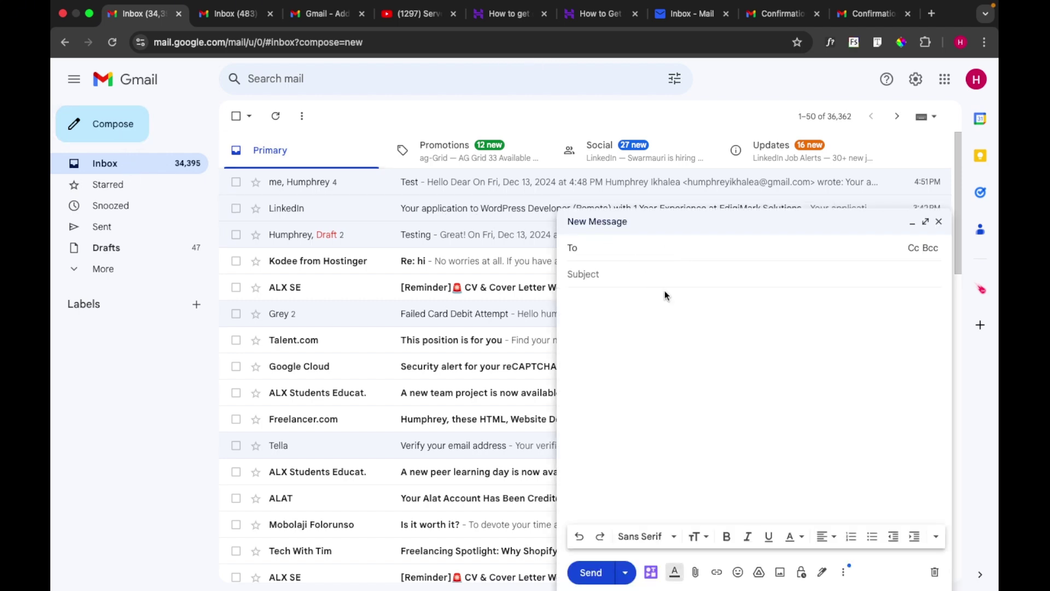
{"action": "type", "text": "h"}
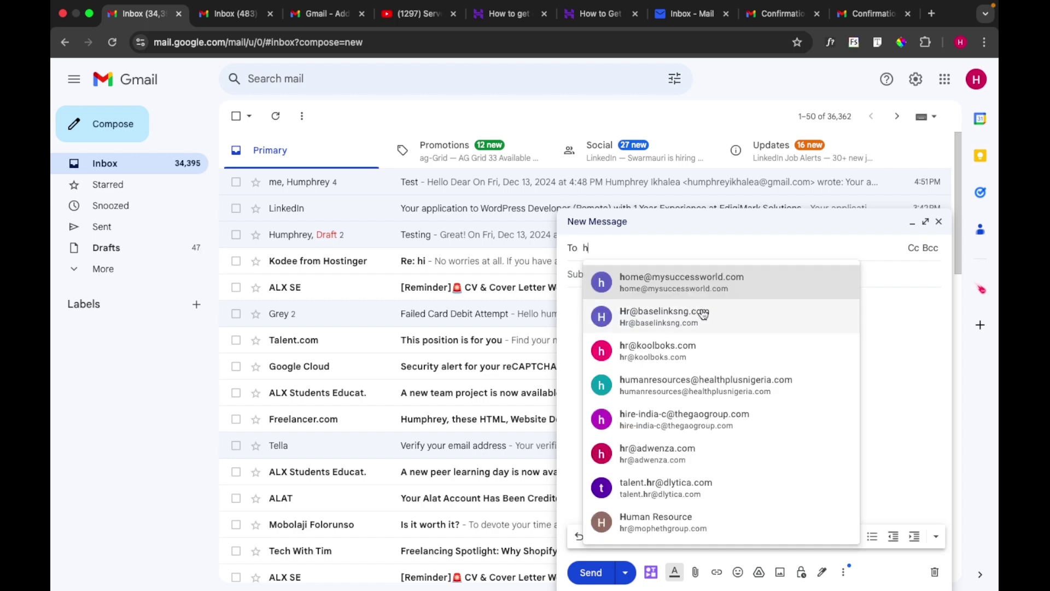
{"action": "left_click", "coordinate": [667, 277]}
{"action": "left_click", "coordinate": [654, 282]}
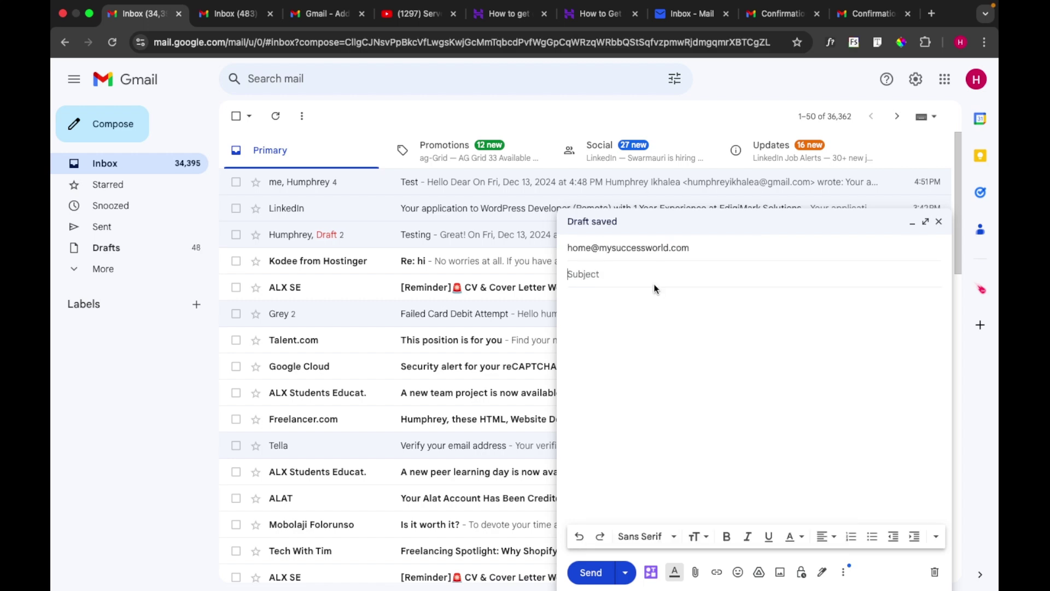
{"action": "type", "text": "Test"}
{"action": "left_click", "coordinate": [653, 312]}
{"action": "type", "text": "My first test"}
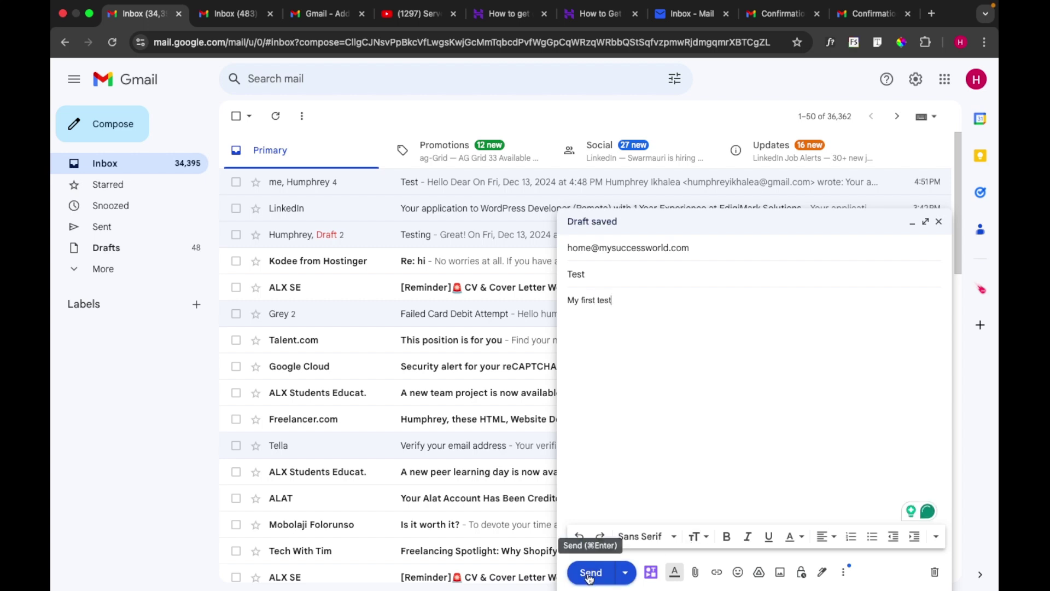
{"action": "left_click", "coordinate": [590, 575]}
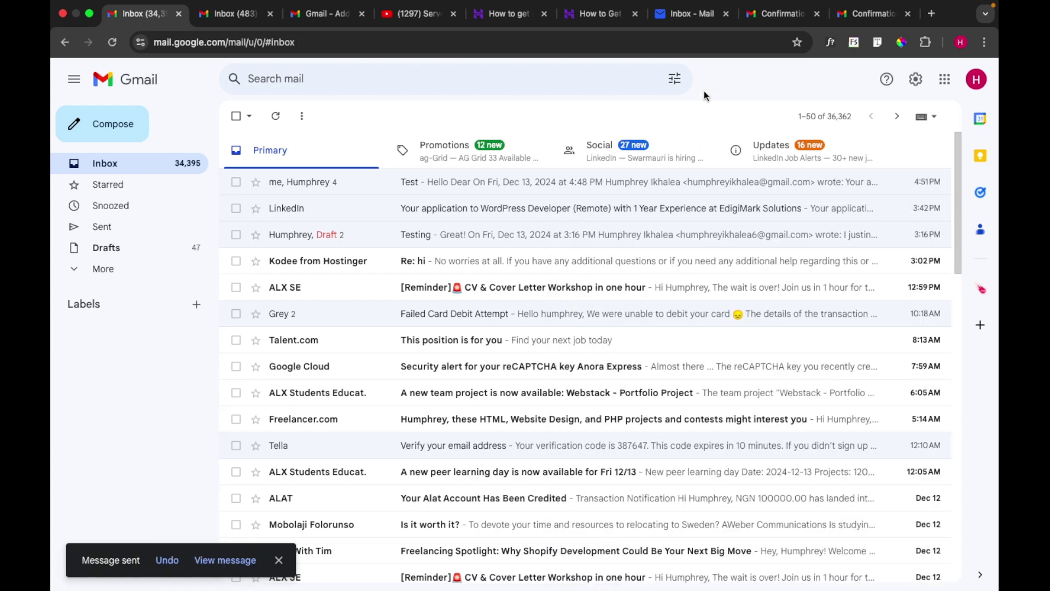
Reload the Titan inbox and open the newly arrived 'Test' message
{"action": "left_click", "coordinate": [685, 15]}
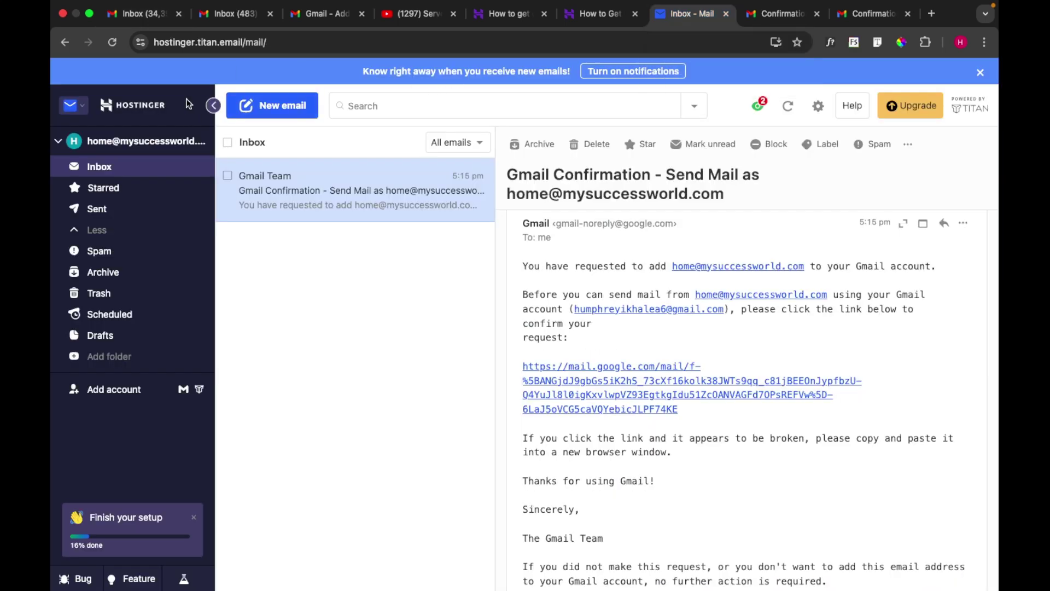
{"action": "left_click", "coordinate": [112, 42]}
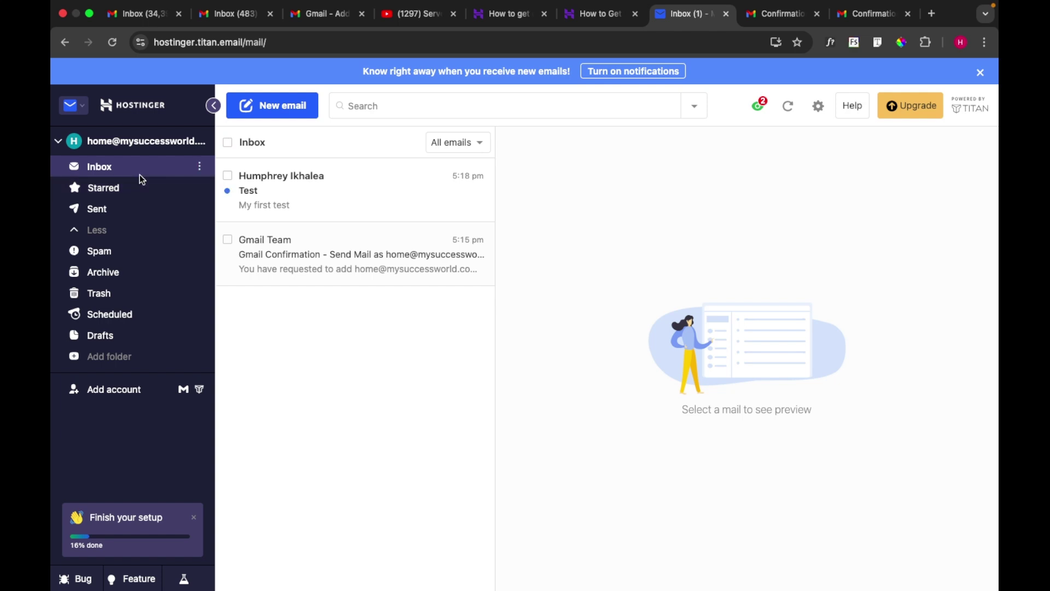
{"action": "left_click", "coordinate": [323, 186]}
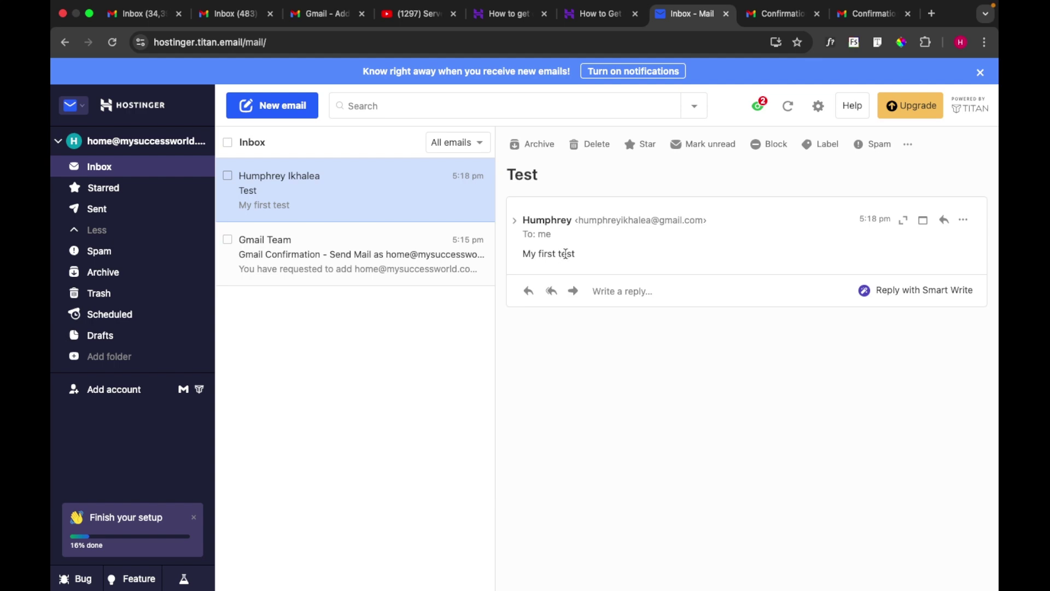
Open the new Gmail Confirmation email and approve sending mail as the custom-domain address
{"action": "left_click", "coordinate": [232, 13]}
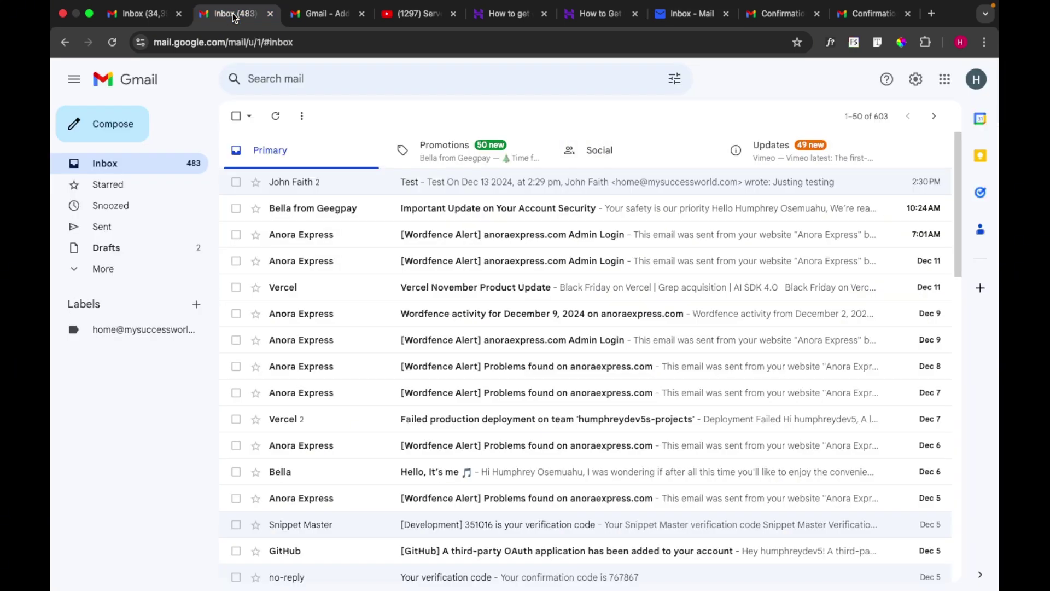
{"action": "left_click", "coordinate": [153, 165]}
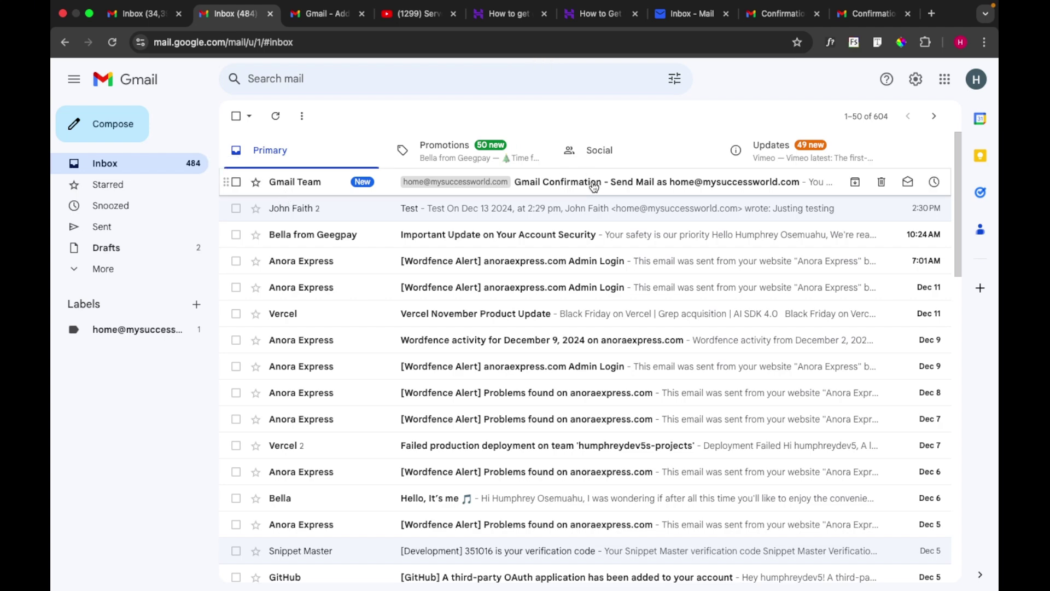
{"action": "left_click", "coordinate": [594, 187]}
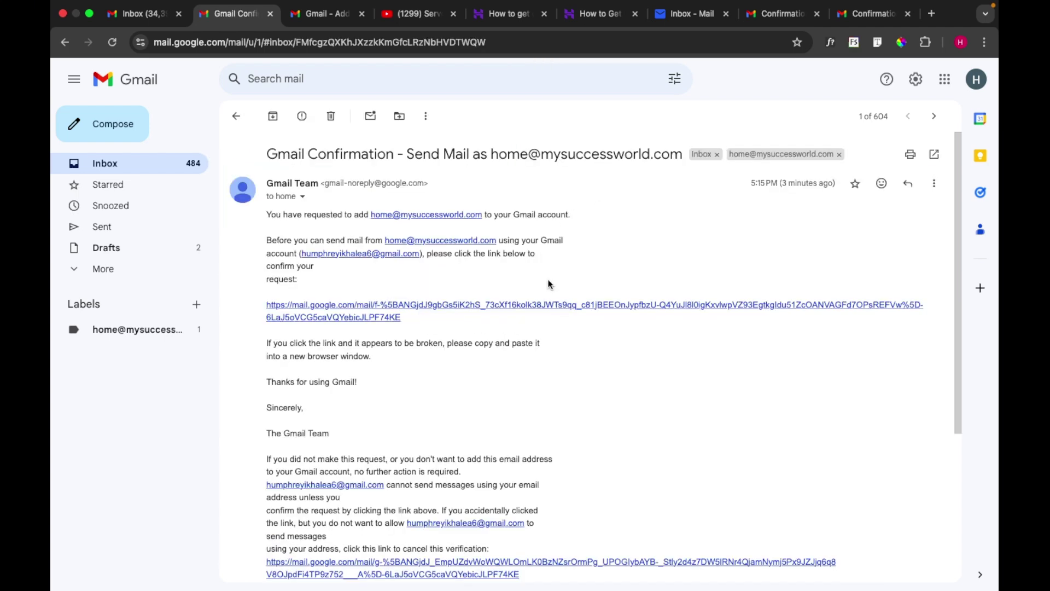
{"action": "left_click", "coordinate": [534, 309]}
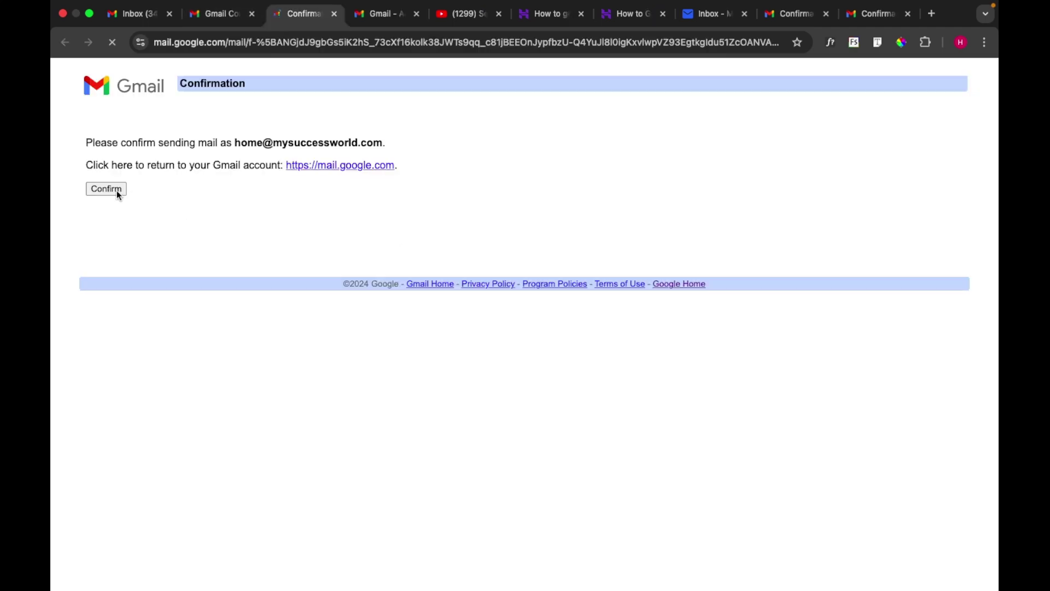
{"action": "left_click", "coordinate": [115, 189]}
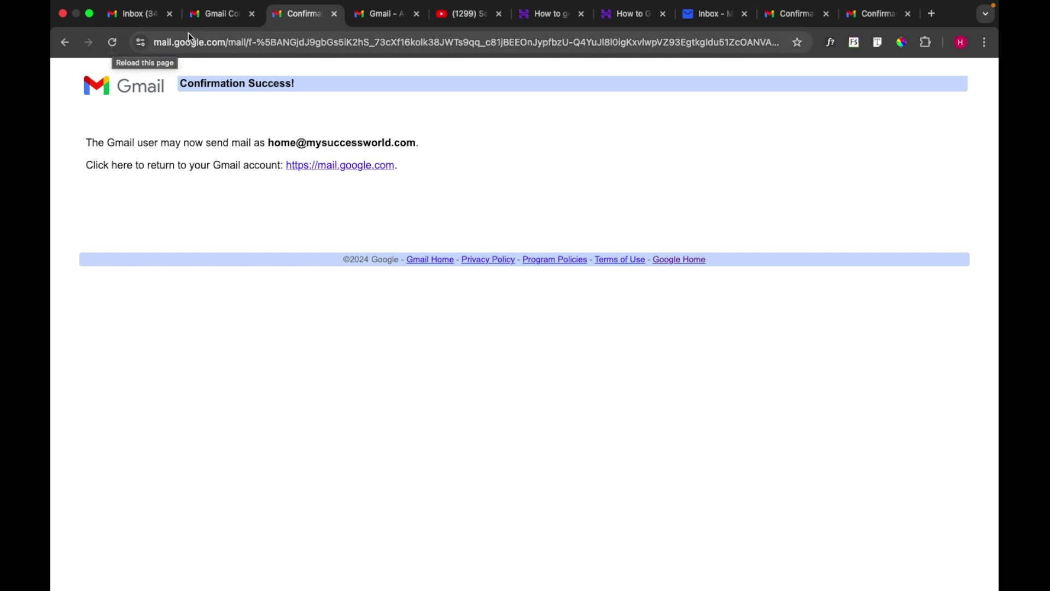
{"action": "left_click", "coordinate": [221, 16]}
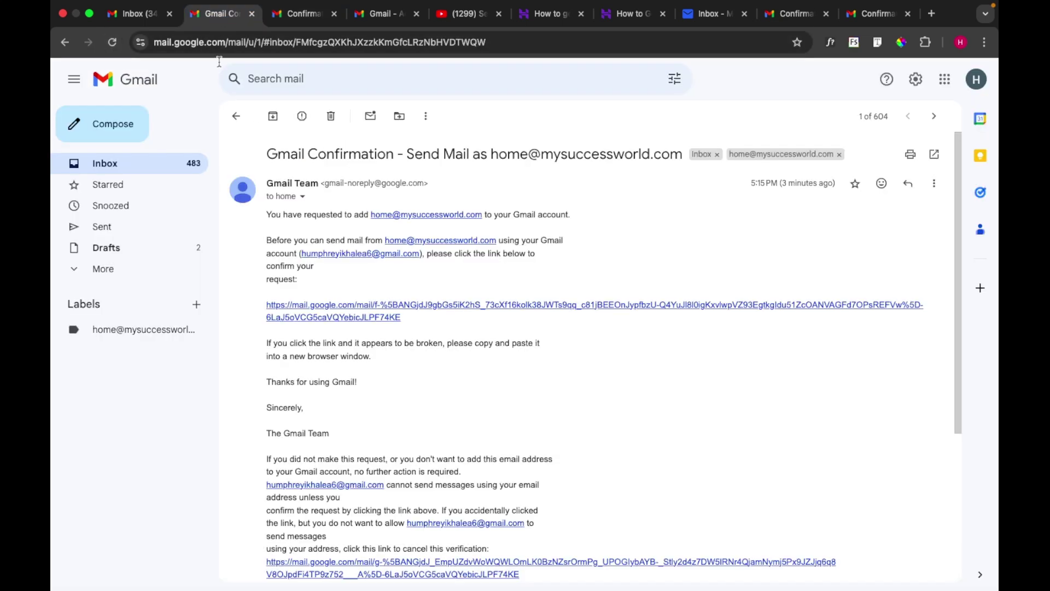
Go back to the Gmail inbox list, where the confirmation email now sits under the domain label
{"action": "left_click", "coordinate": [164, 164]}
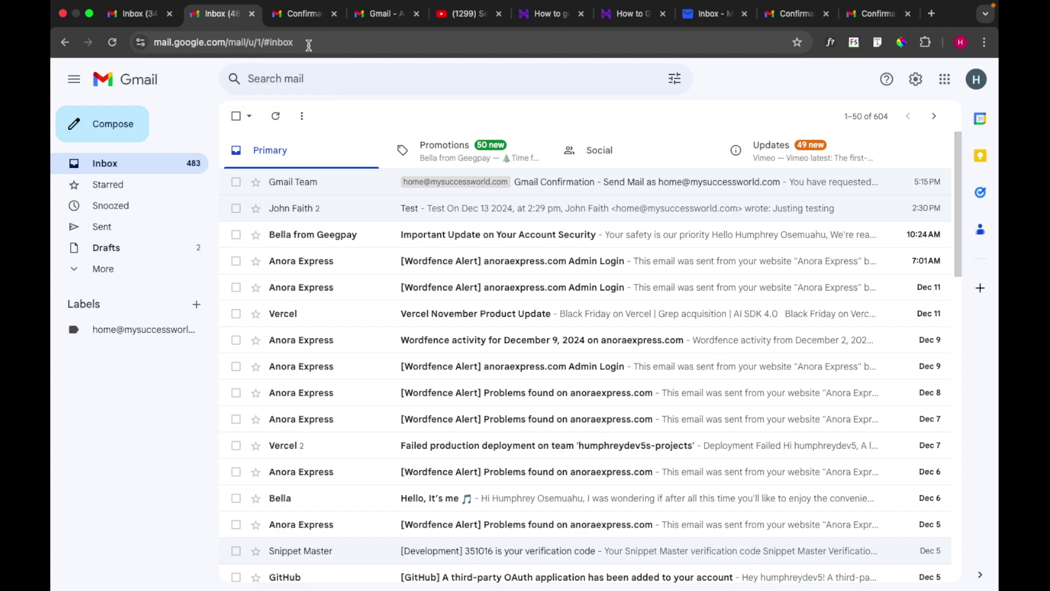
Reply 'Send test again' in the other account's 'Test' conversation
{"action": "left_click", "coordinate": [159, 165]}
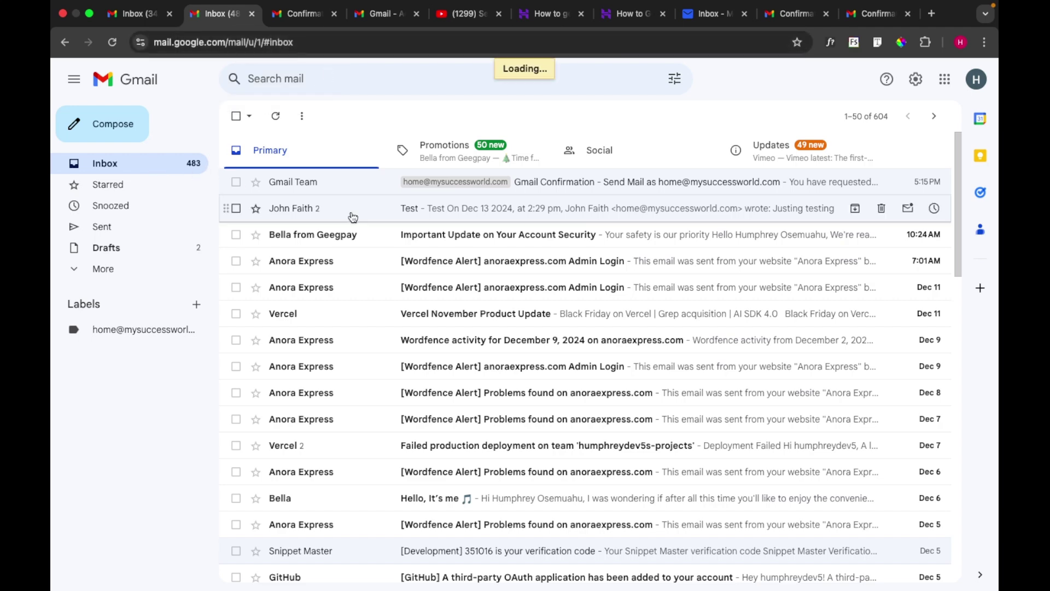
{"action": "left_click", "coordinate": [142, 14]}
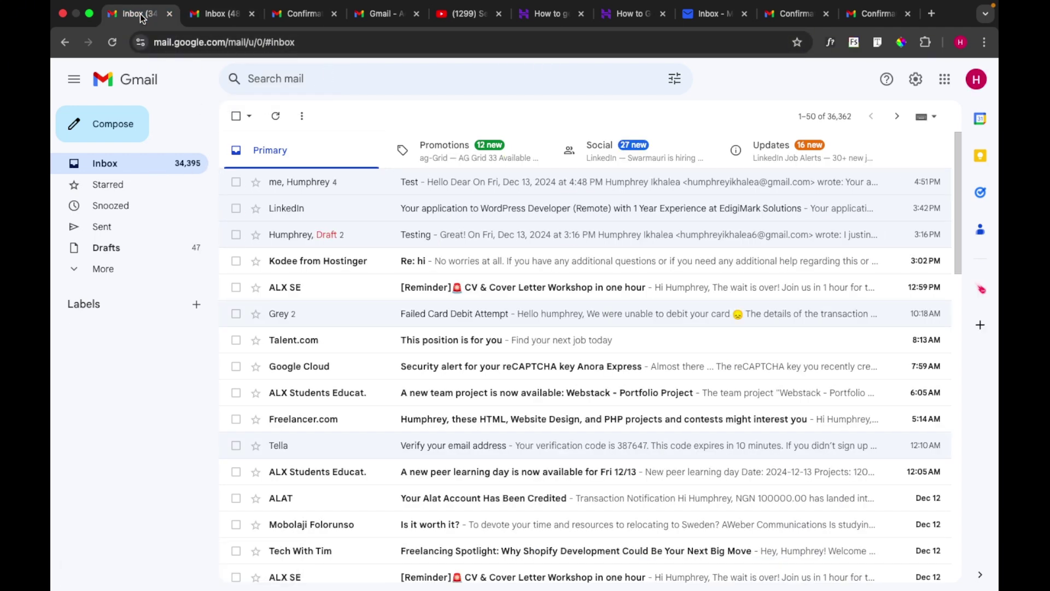
{"action": "left_click", "coordinate": [362, 188]}
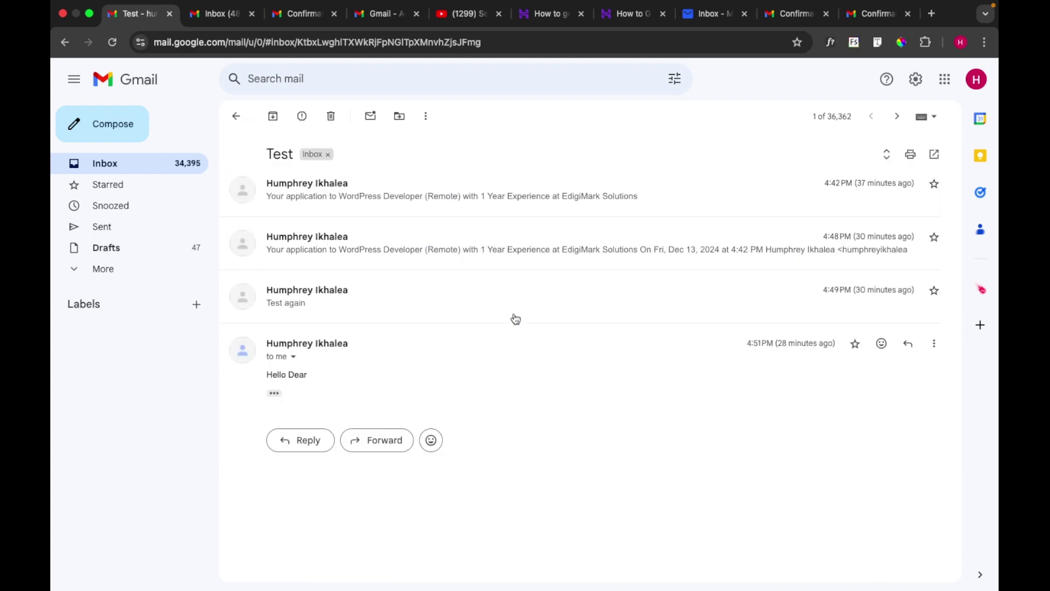
{"action": "left_click", "coordinate": [310, 441]}
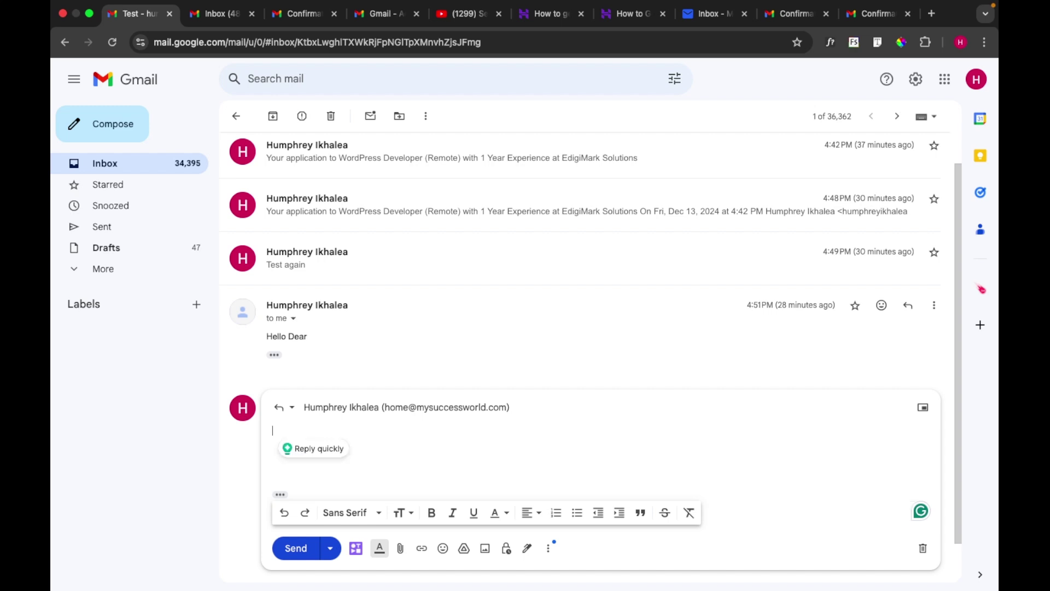
{"action": "key", "text": "BackSpace"}
{"action": "type", "text": "Ser"}
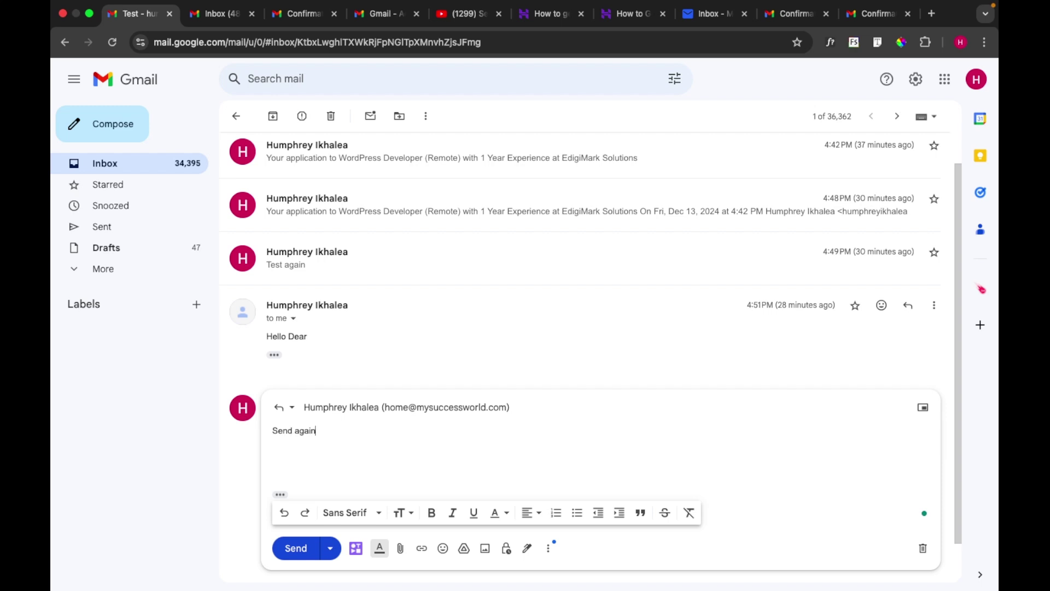
{"action": "left_click", "coordinate": [296, 433]}
{"action": "type", "text": "test"}
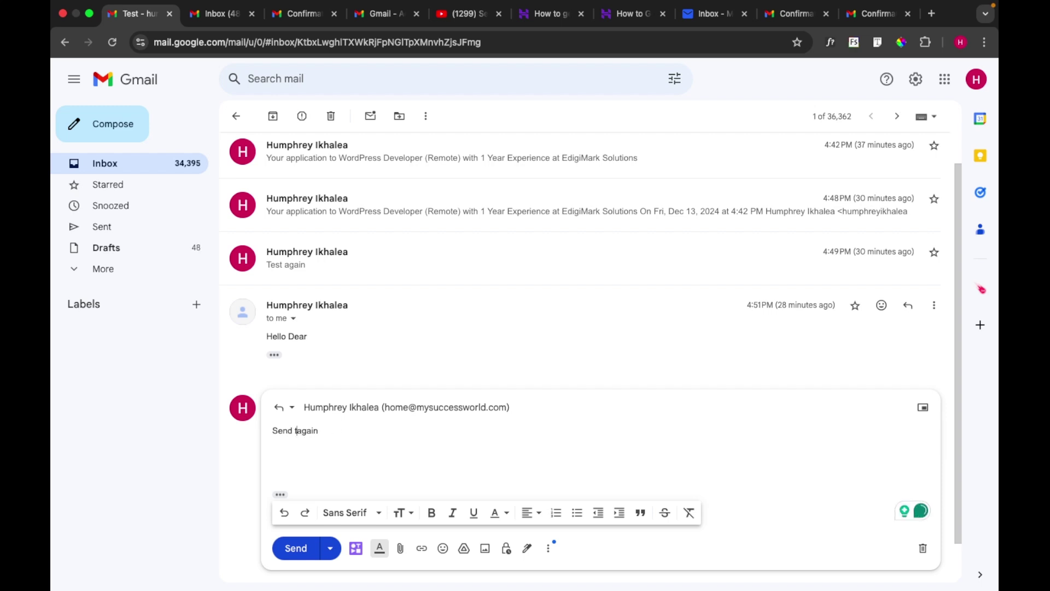
{"action": "left_click", "coordinate": [295, 547]}
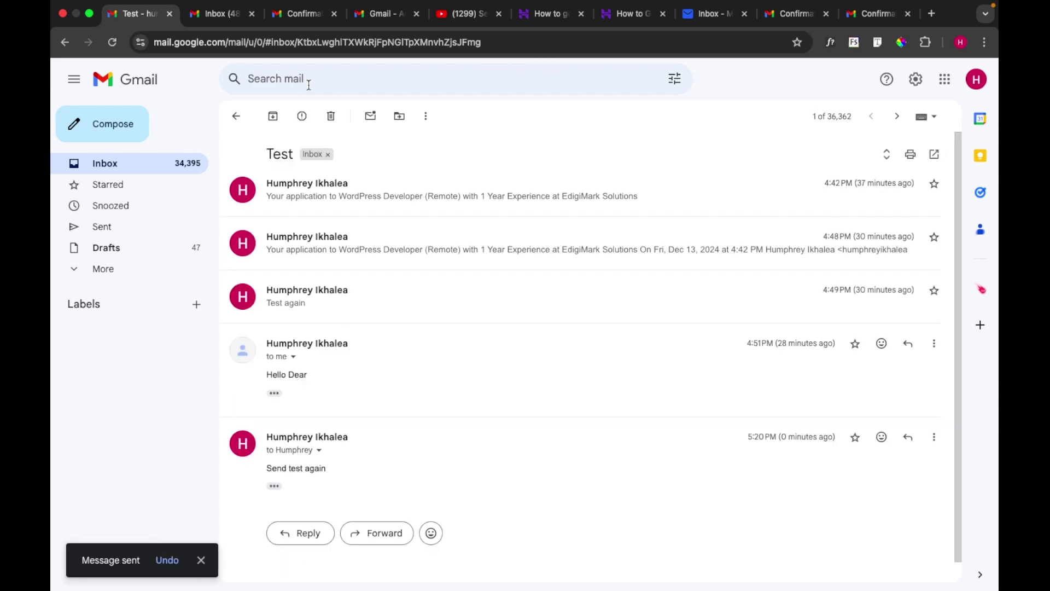
{"action": "left_click", "coordinate": [209, 14]}
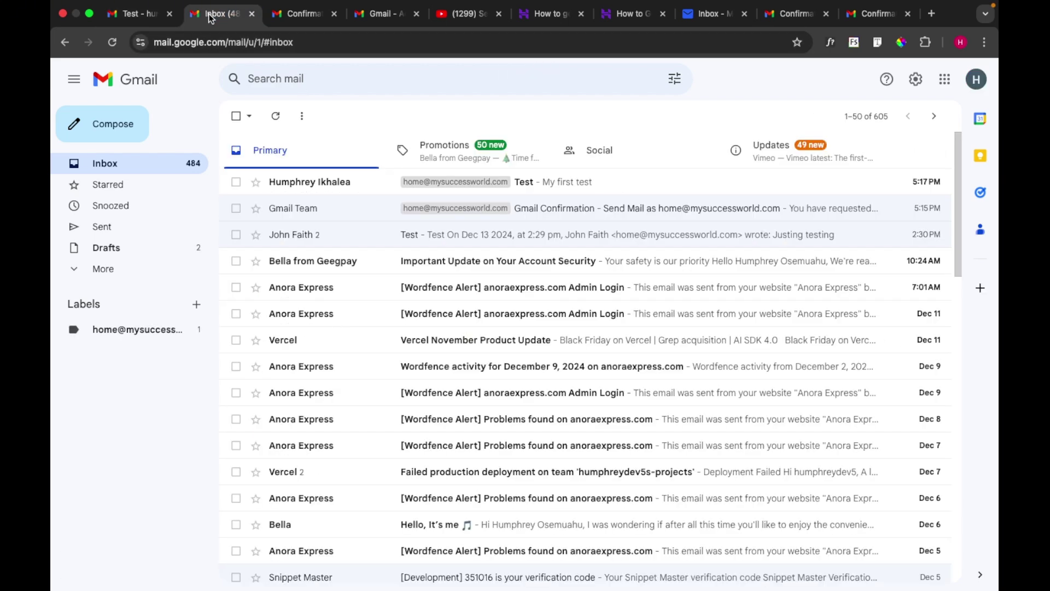
Open the imported 'Test' email reading 'My first test' from the Gmail inbox
{"action": "left_click", "coordinate": [583, 188]}
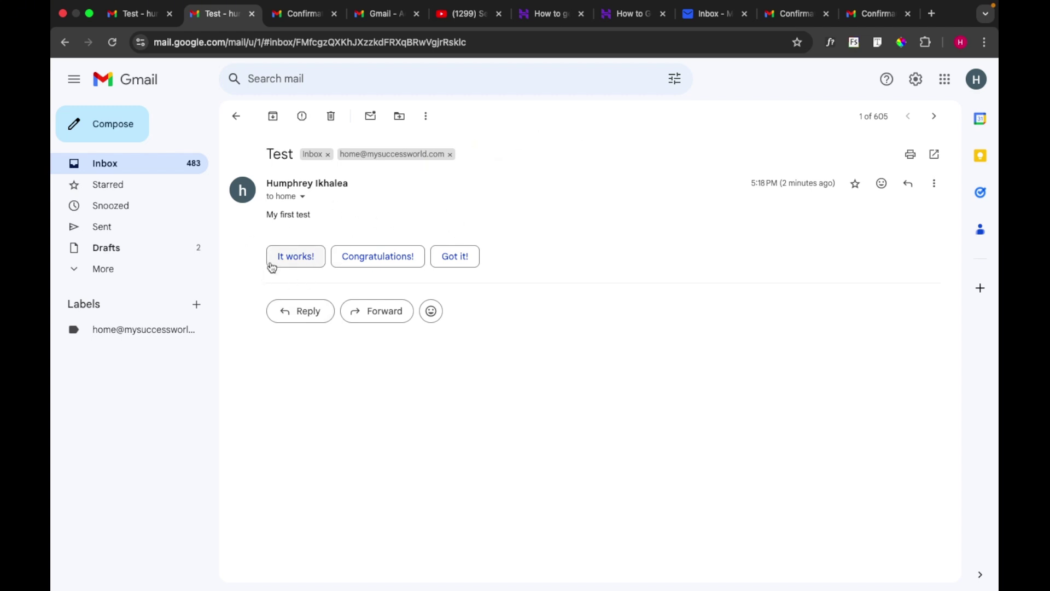
{"action": "left_click", "coordinate": [149, 166]}
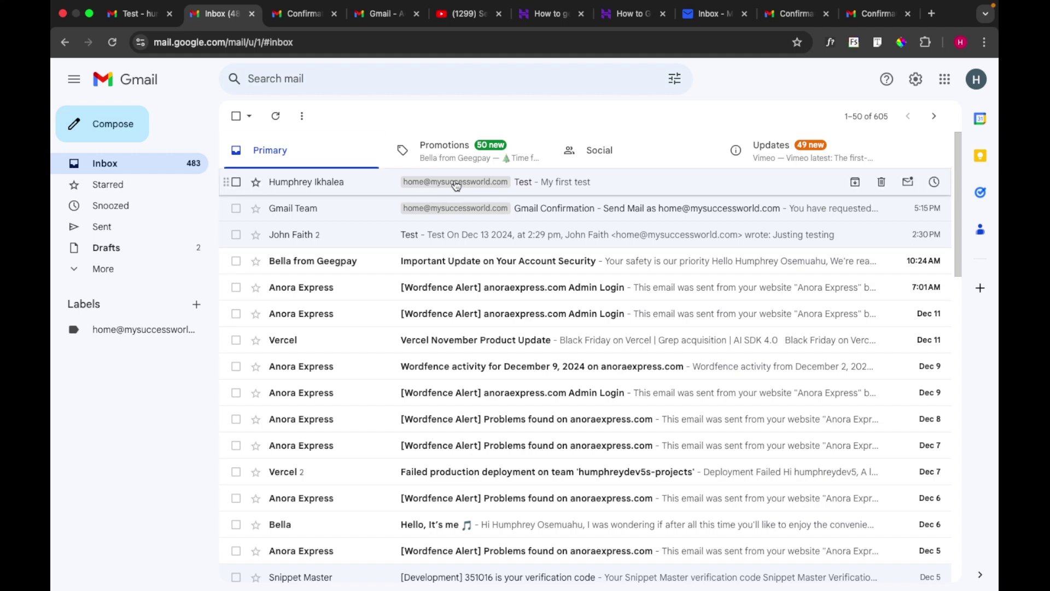
{"action": "left_click", "coordinate": [317, 186]}
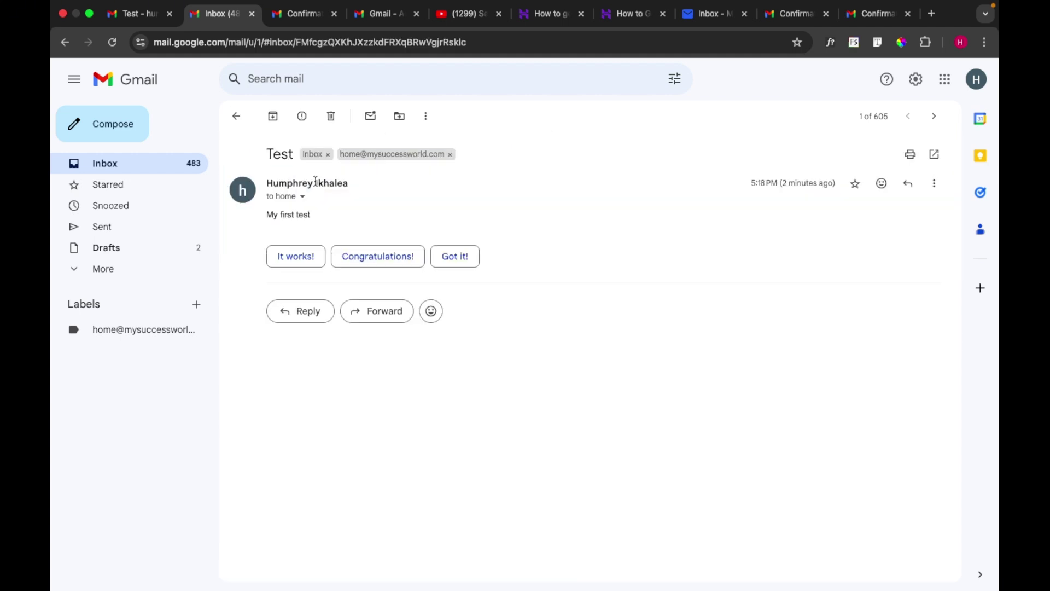
{"action": "left_click", "coordinate": [235, 119]}
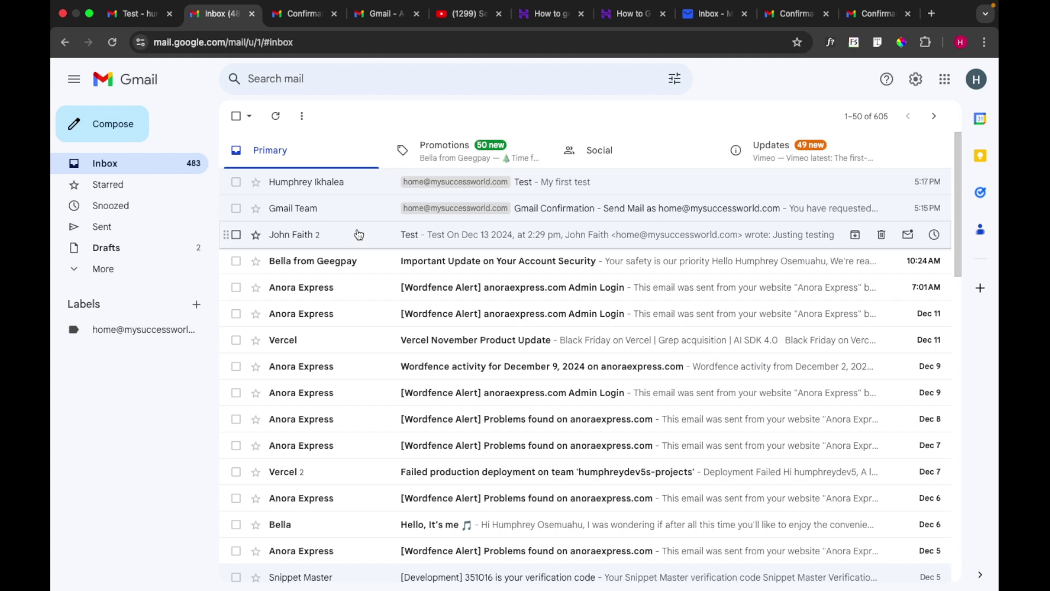
{"action": "left_click", "coordinate": [431, 184]}
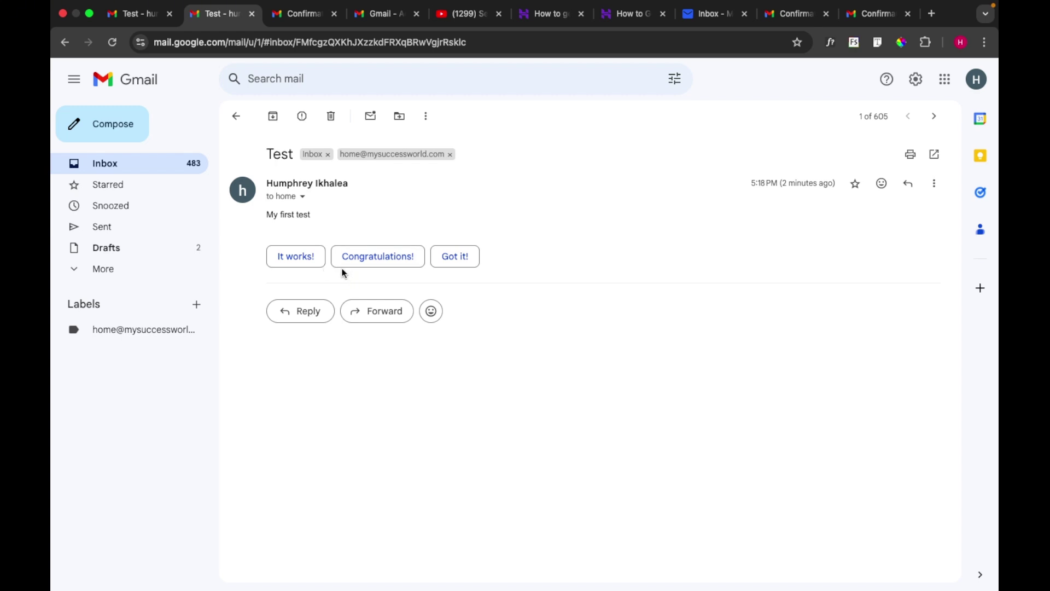
{"action": "left_click", "coordinate": [306, 259]}
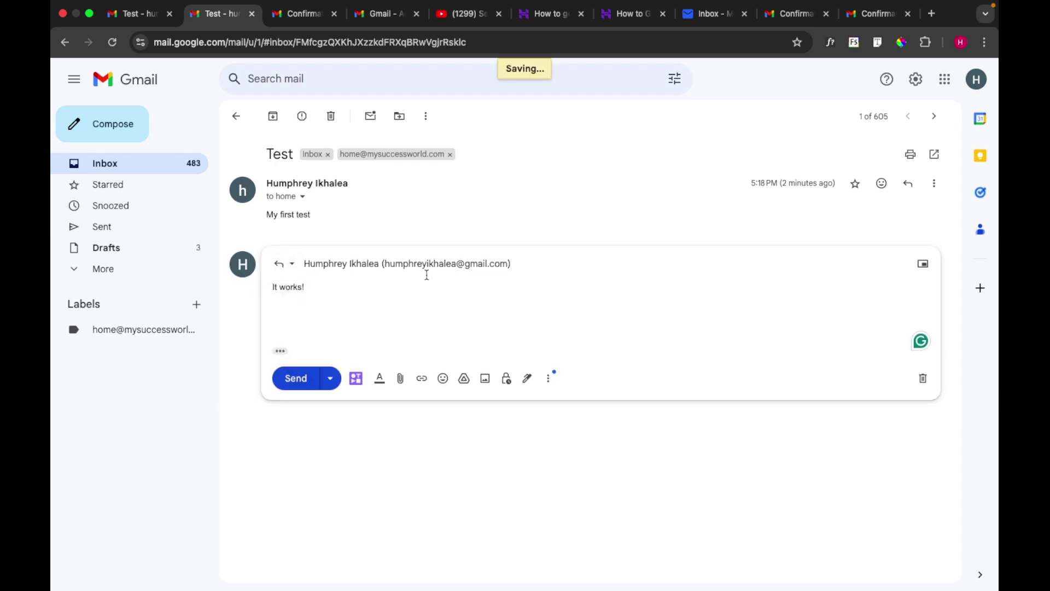
{"action": "mouse_move", "coordinate": [493, 264]}
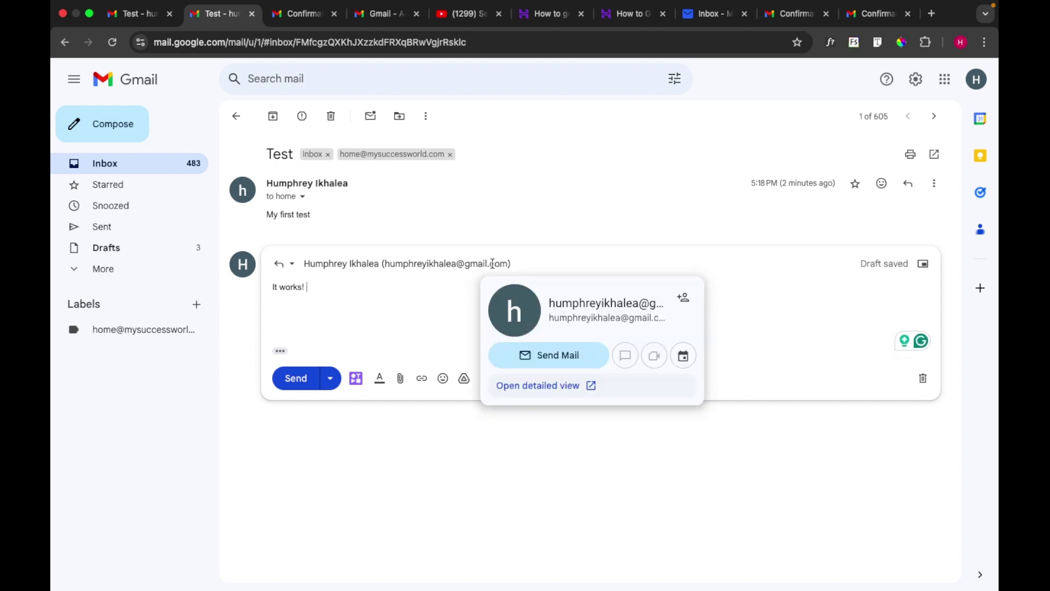
{"action": "left_click", "coordinate": [456, 265]}
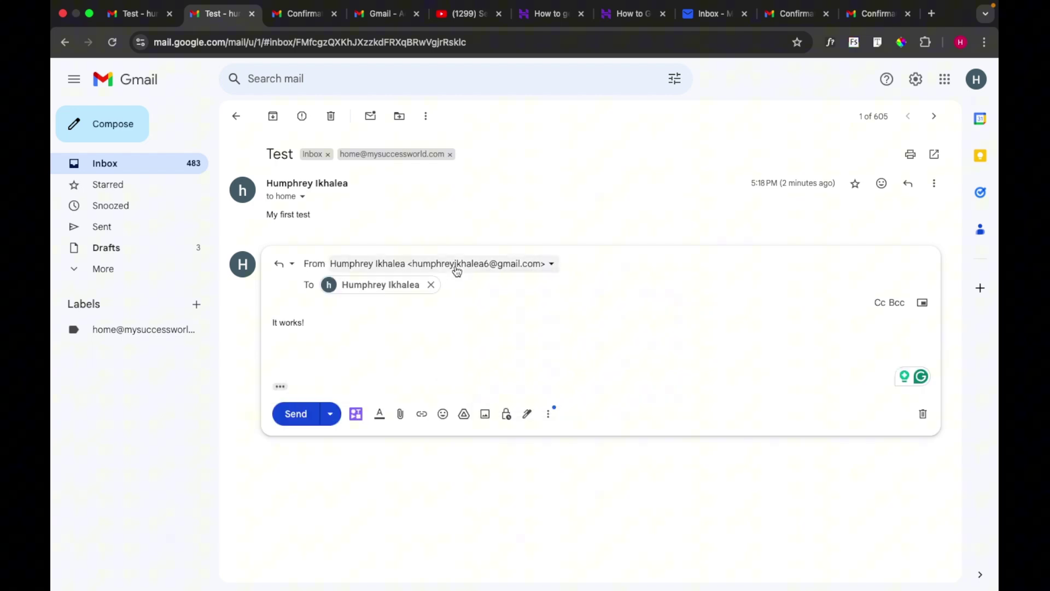
{"action": "left_click", "coordinate": [550, 264]}
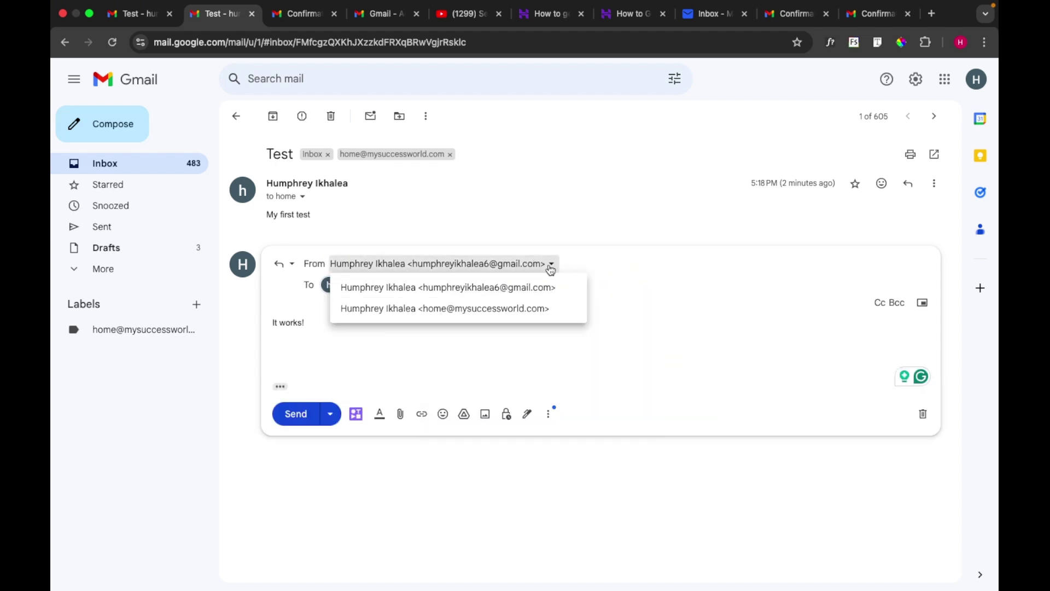
{"action": "left_click", "coordinate": [524, 309]}
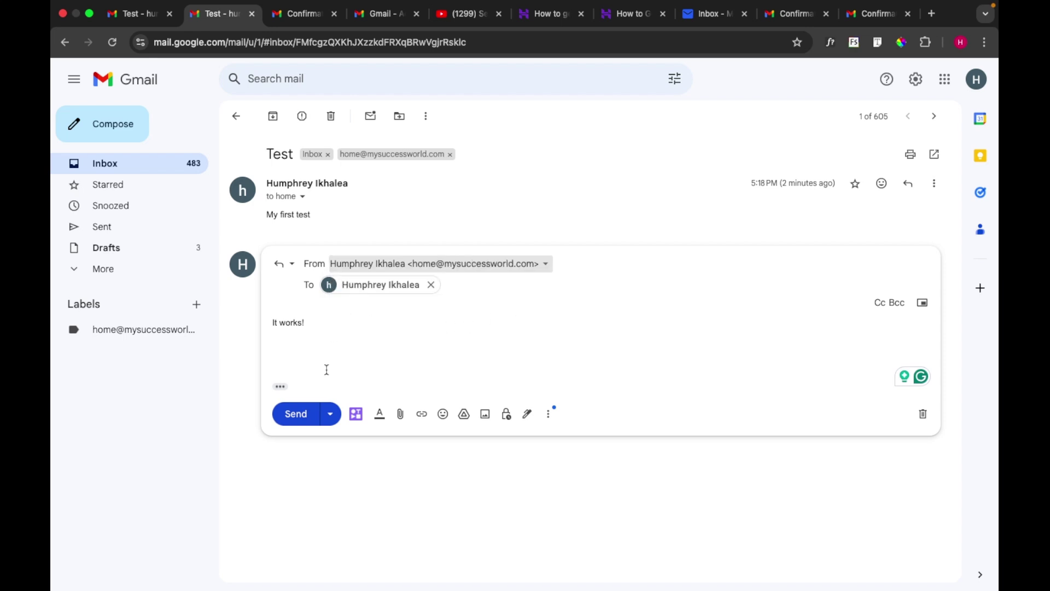
{"action": "left_click", "coordinate": [299, 414]}
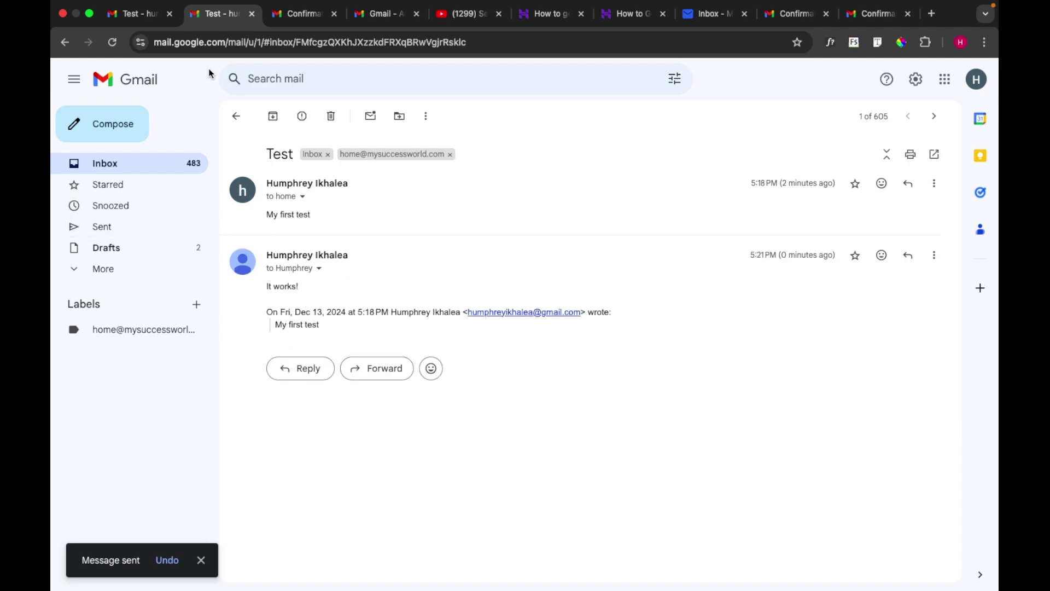
{"action": "left_click", "coordinate": [150, 14]}
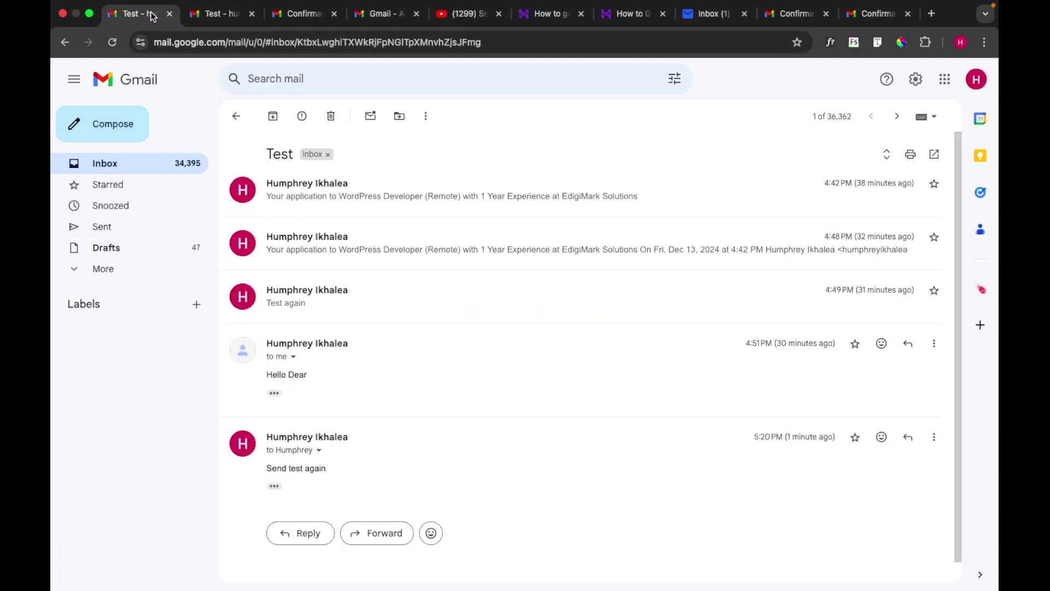
Go back to the other Gmail account's inbox and open the Test conversation with the 'It works!' reply
{"action": "left_click", "coordinate": [146, 163]}
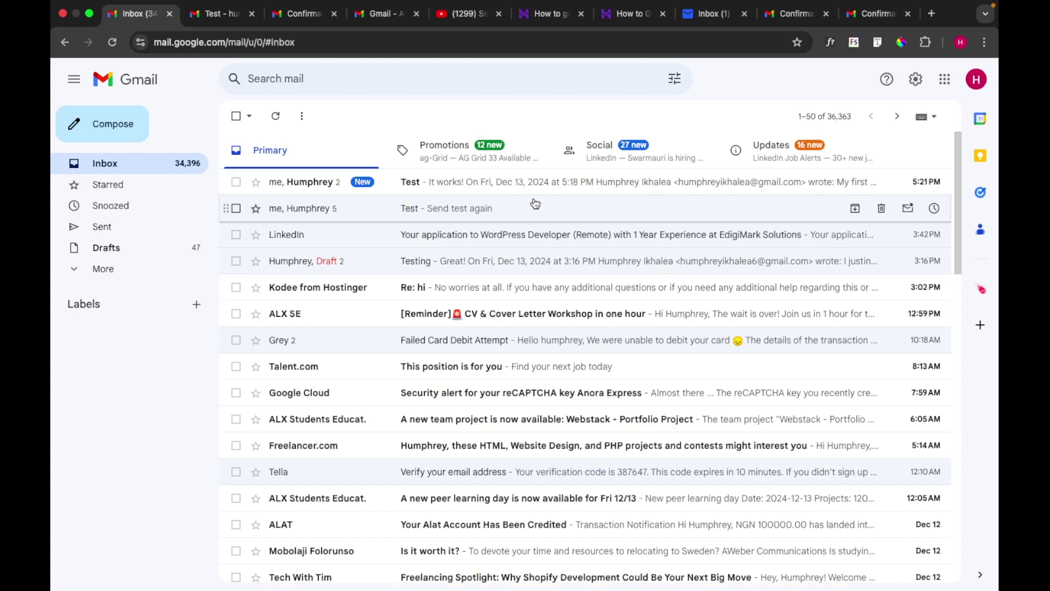
{"action": "left_click", "coordinate": [524, 188]}
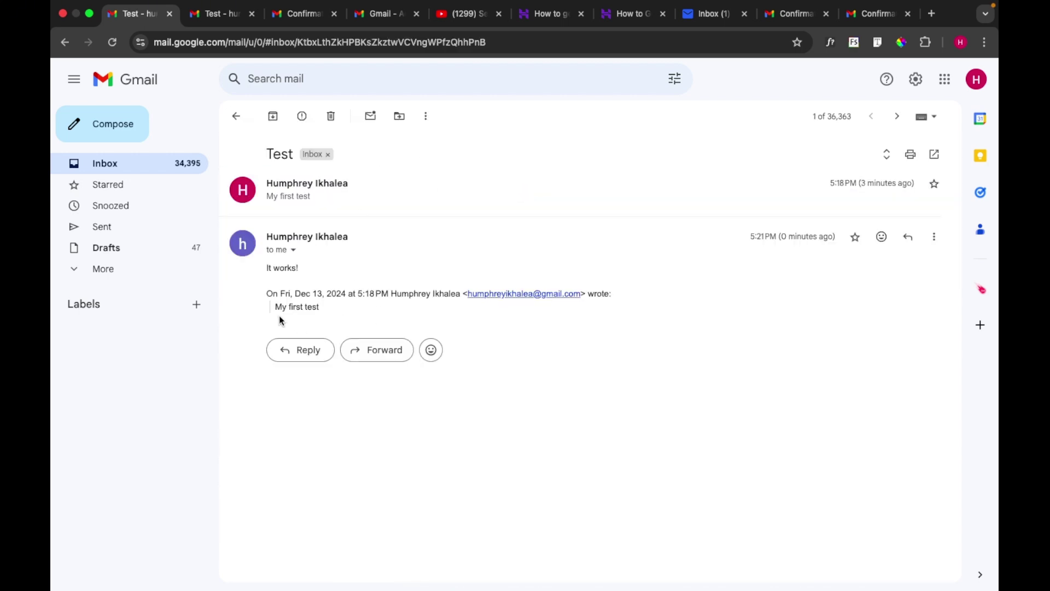